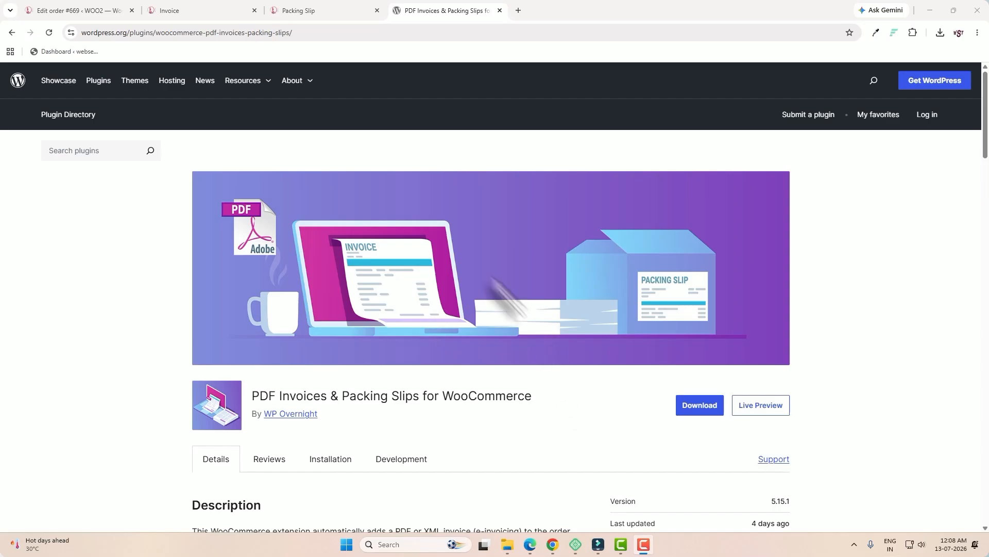
# Switch between the Dressify invoice and packing slip PDF tabs and the plugin page to compare them
pyautogui.click(227, 10)
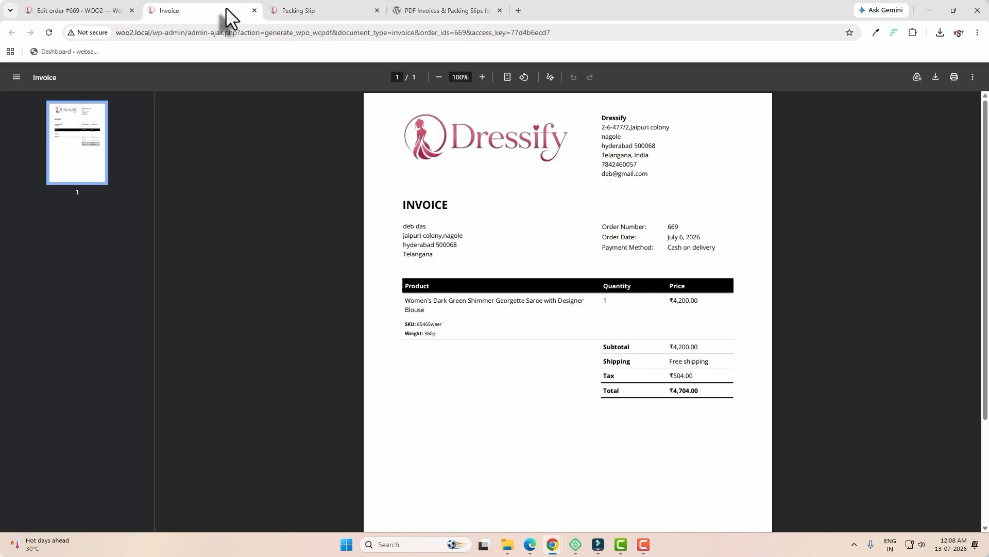
pyautogui.click(330, 11)
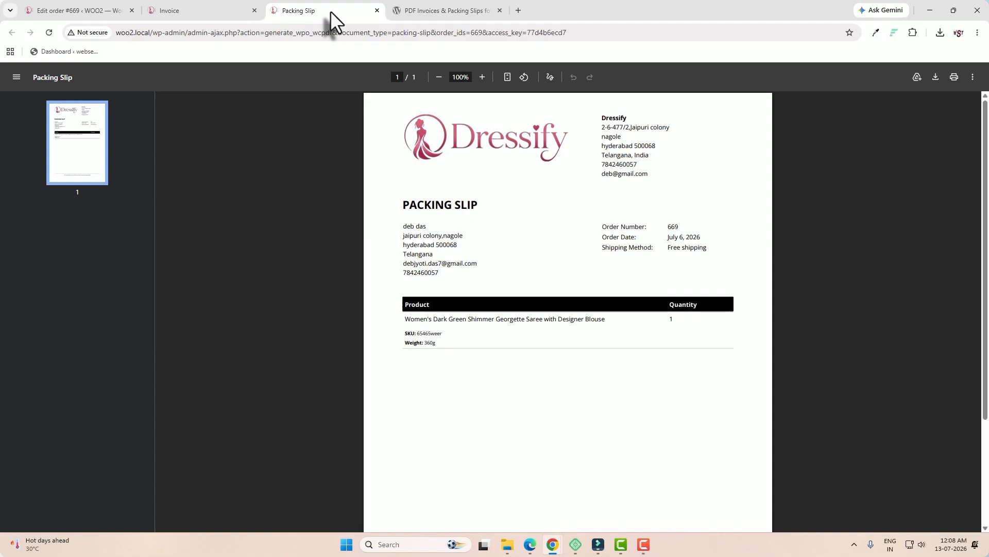
pyautogui.click(216, 10)
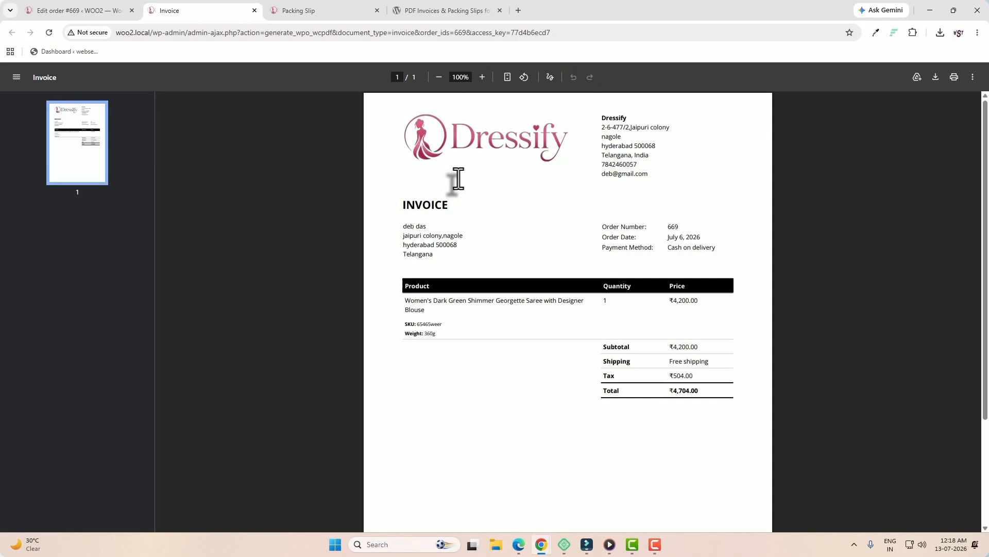
pyautogui.click(342, 20)
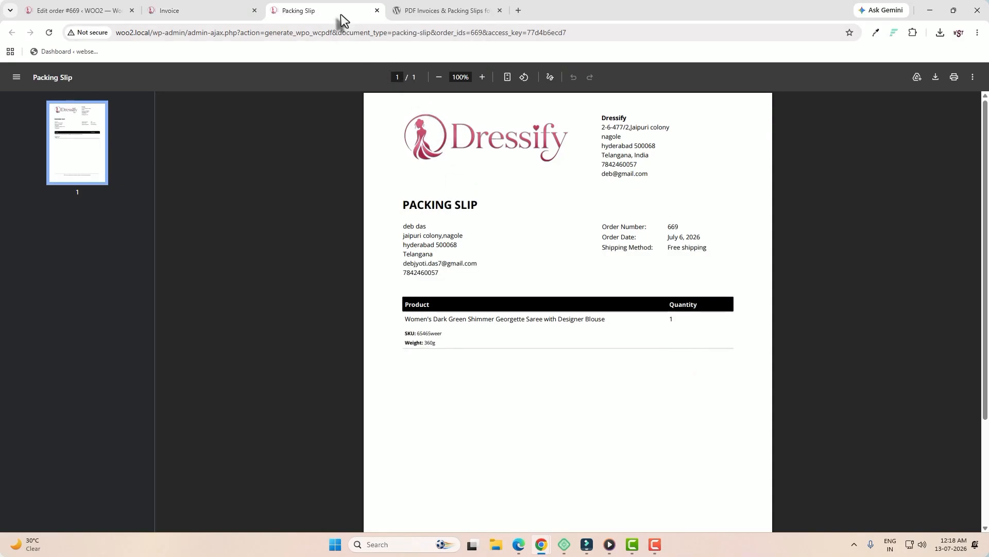
pyautogui.click(428, 14)
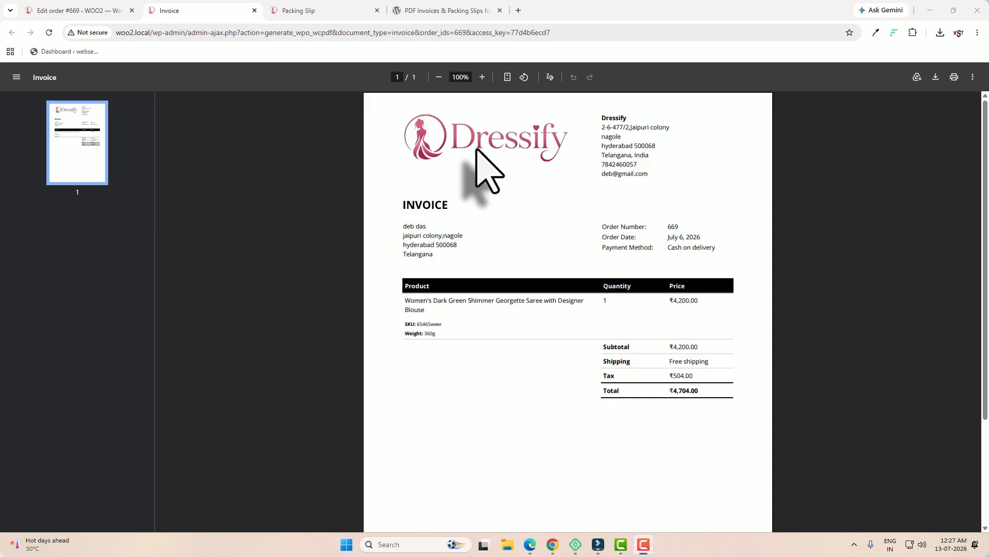
# Show the packing slip PDF tab once more
pyautogui.click(347, 16)
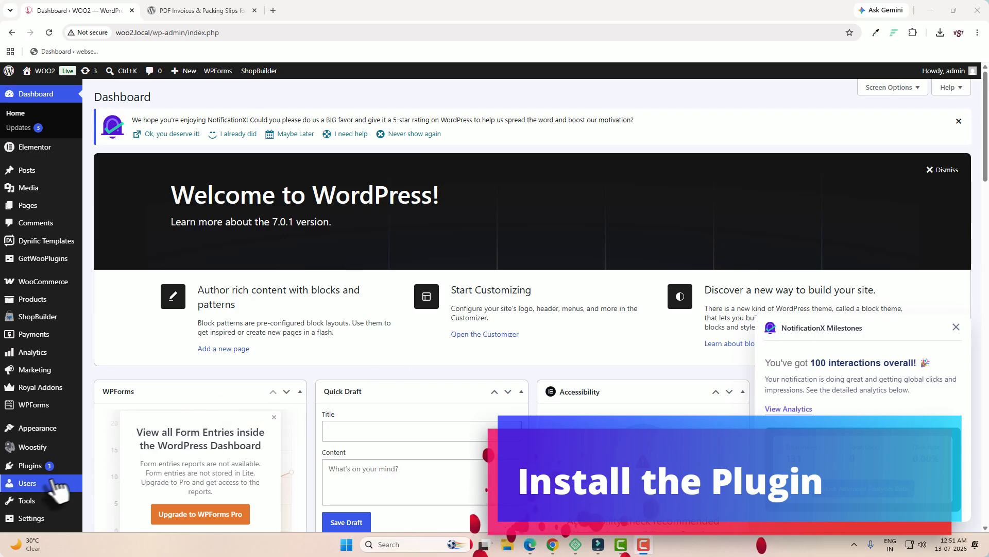
# Search Add Plugins with the copied title 'PDF Invoices & Packing Slips for WooCommerce', then install and activate it
pyautogui.moveTo(47, 466)
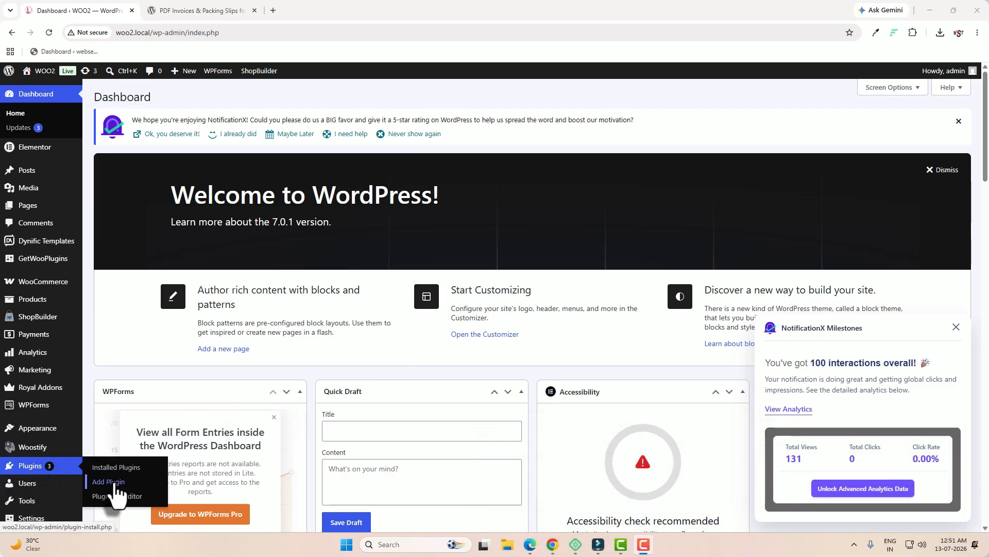
pyautogui.click(115, 482)
pyautogui.click(204, 10)
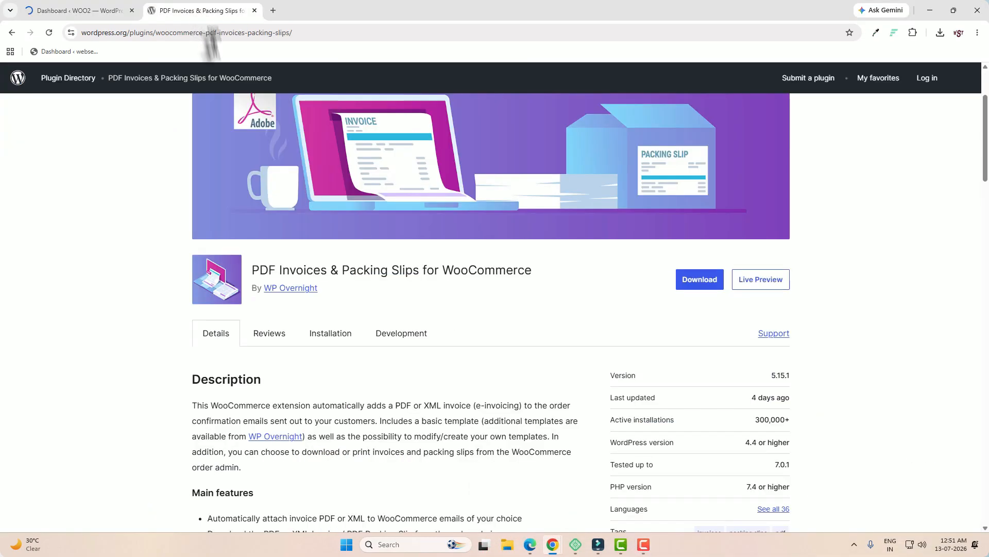
pyautogui.moveTo(253, 270); pyautogui.dragTo(539, 275)
pyautogui.hotkey('ctrl', 'c')
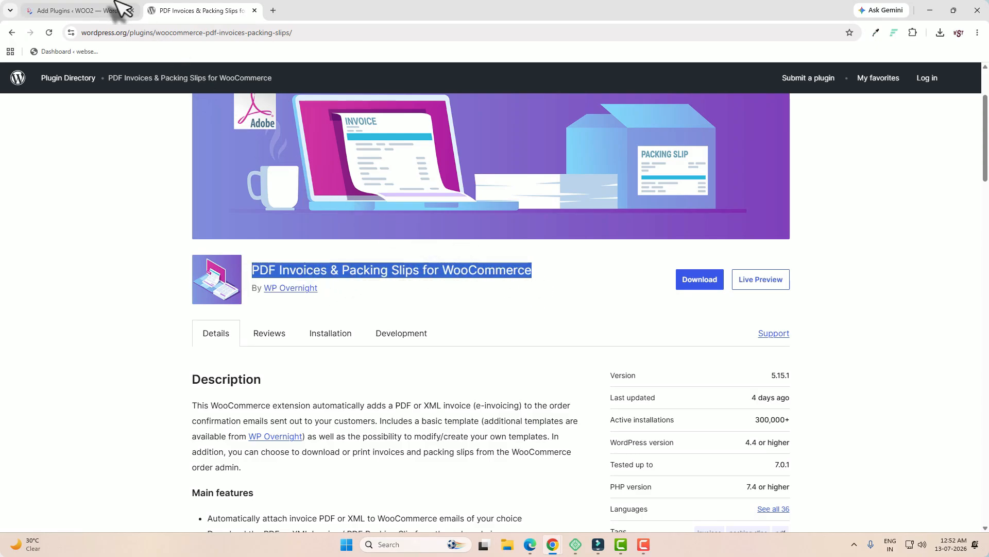
pyautogui.click(104, 11)
pyautogui.click(819, 185)
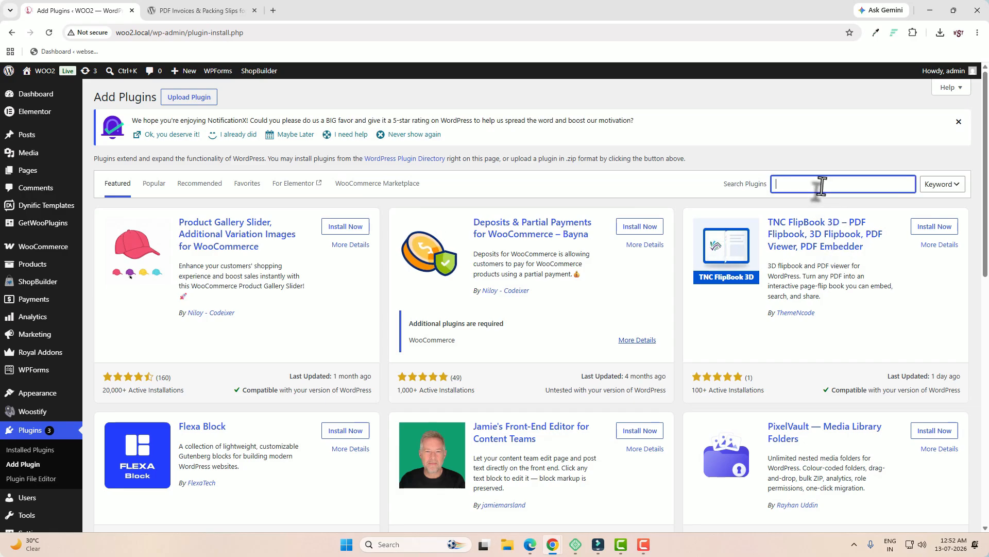
pyautogui.hotkey('ctrl', 'v')
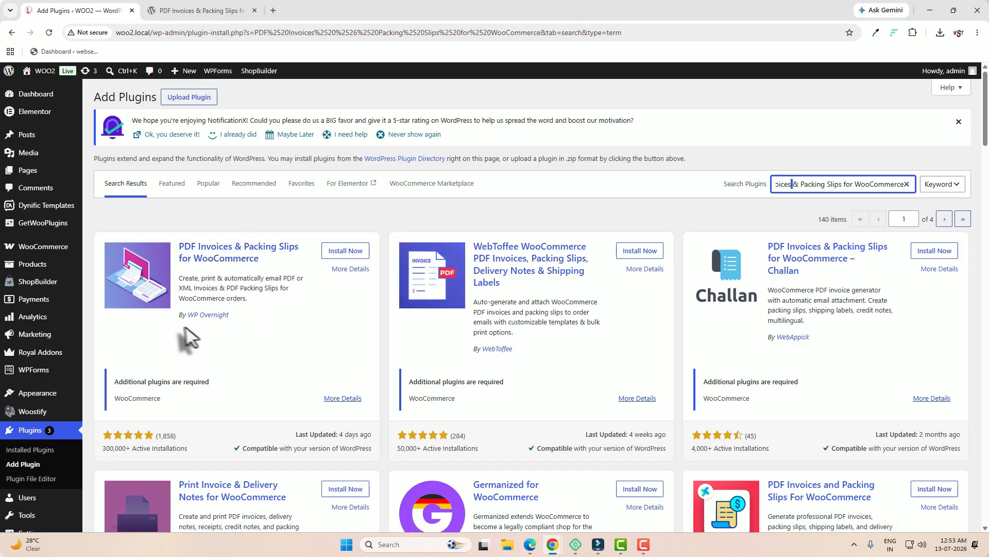
pyautogui.click(354, 255)
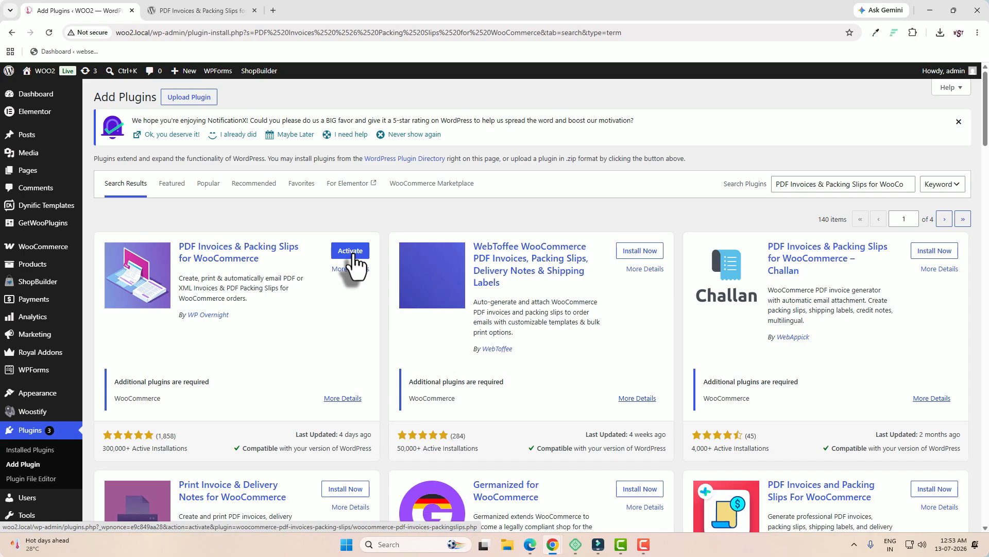
pyautogui.click(355, 256)
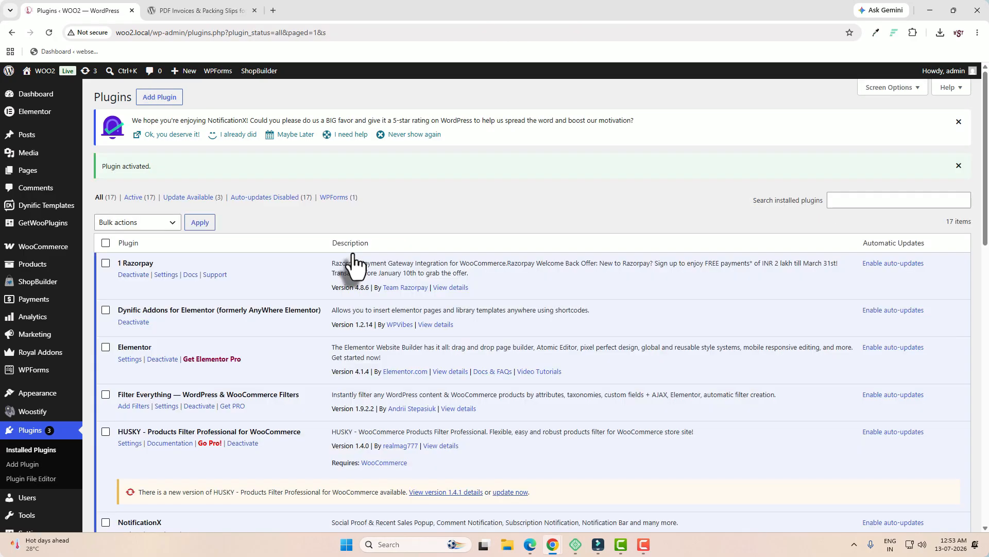
# Open the PDF Invoices settings page from WooCommerce
pyautogui.scroll(-4, 435, 313)
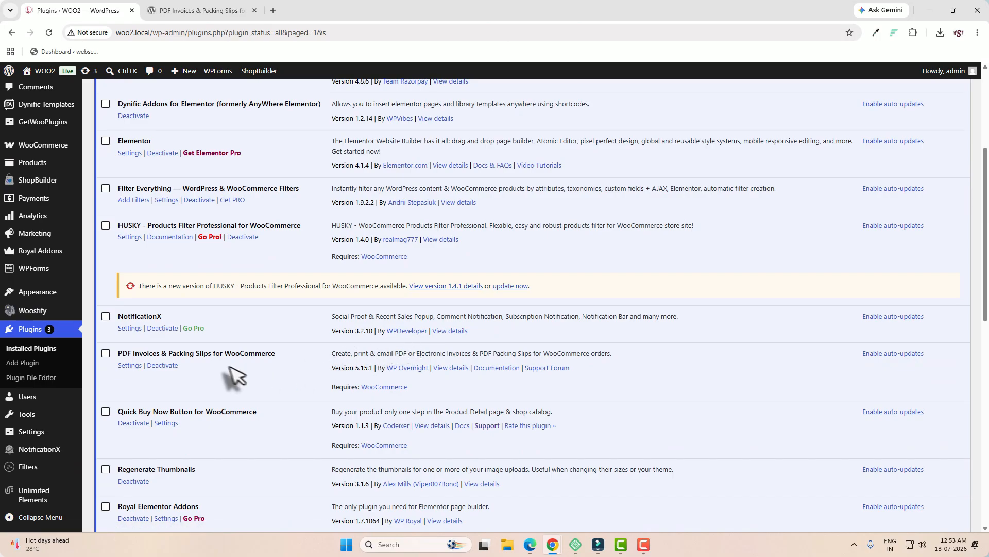
pyautogui.moveTo(175, 353); pyautogui.dragTo(244, 354)
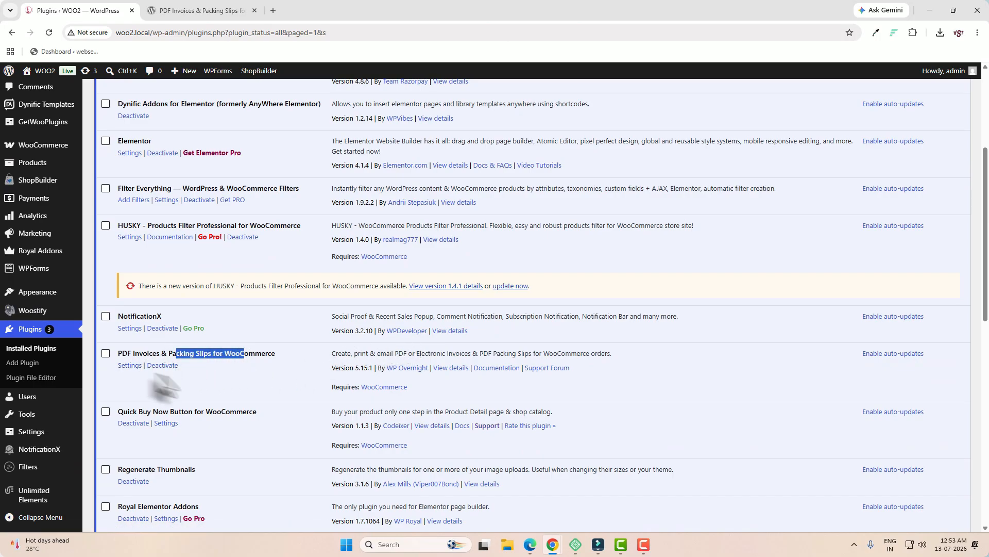
pyautogui.moveTo(52, 160)
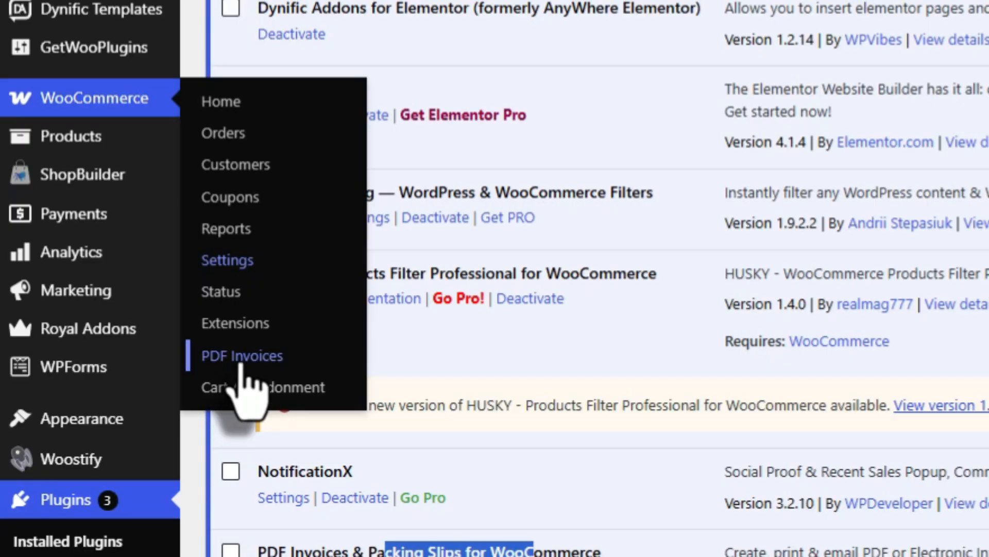
pyautogui.click(260, 370)
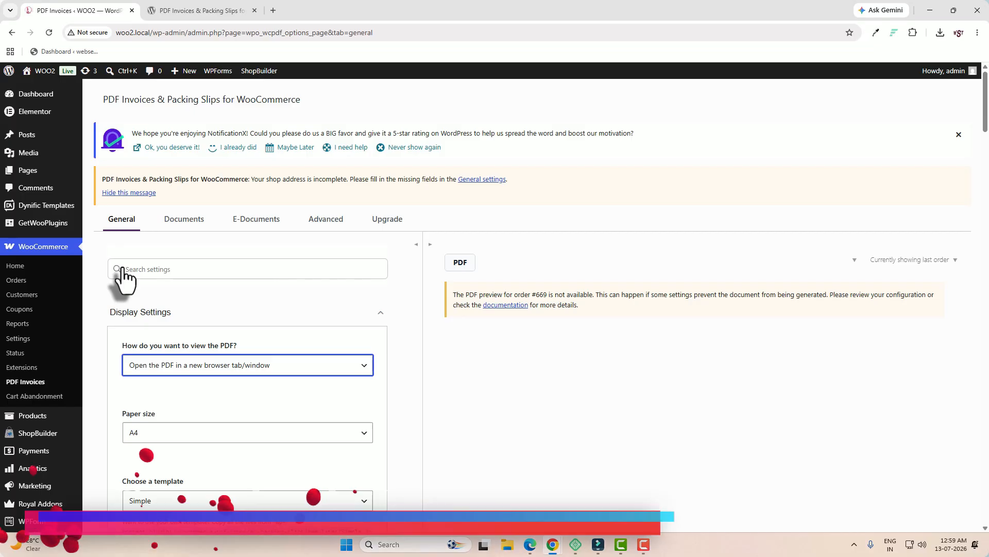
# Keep PDFs opening in a new browser tab and check the A4 paper size setting
pyautogui.scroll(-5, 248, 330)
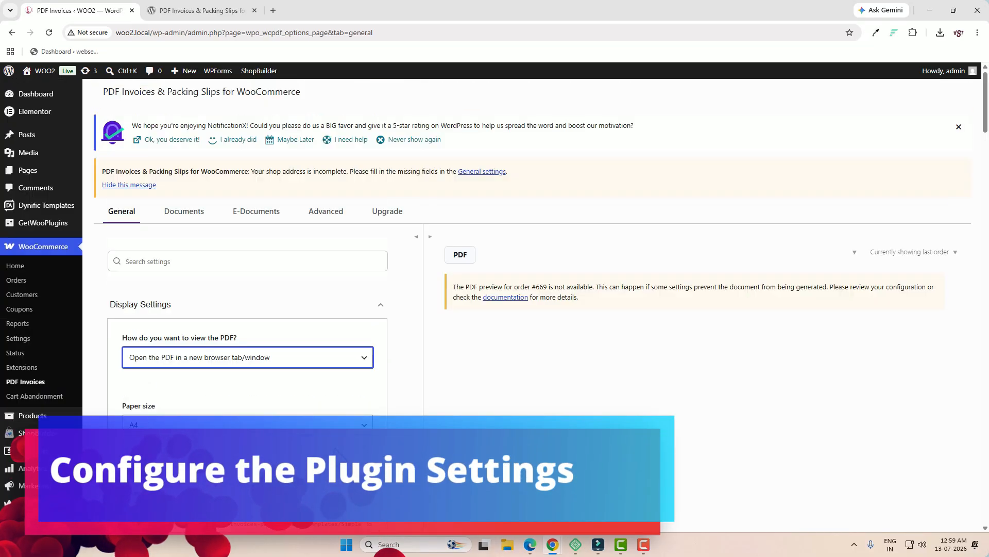
pyautogui.scroll(-2, 495, 309)
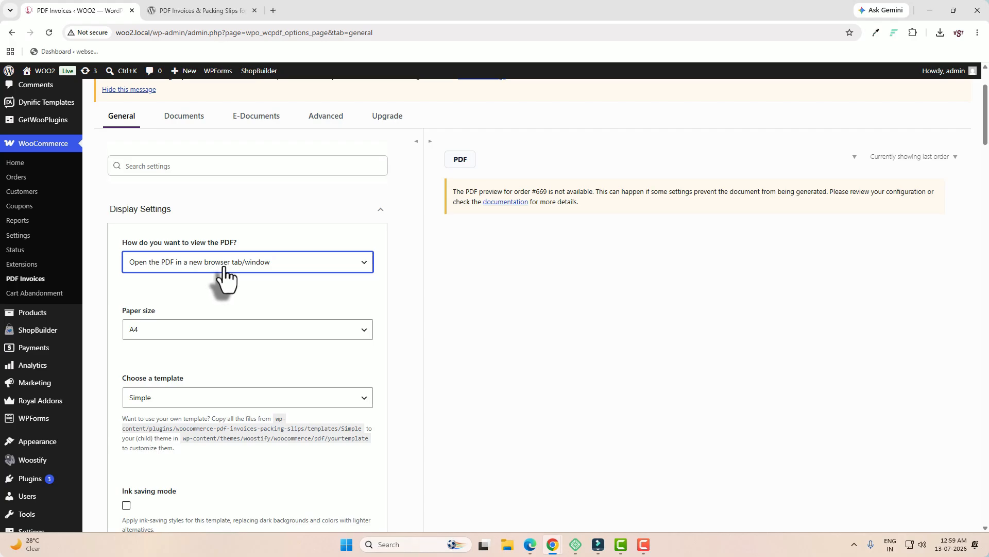
pyautogui.click(305, 266)
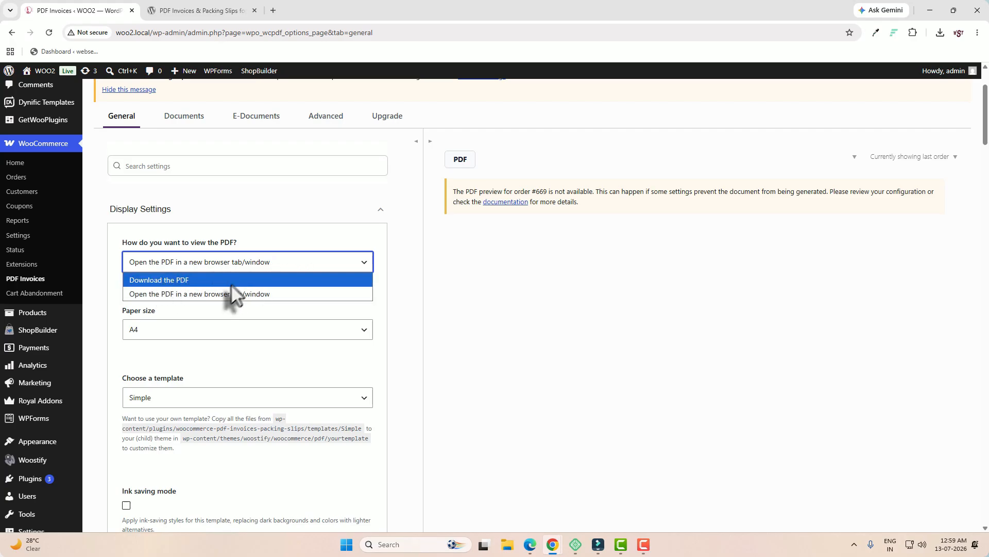
pyautogui.click(173, 294)
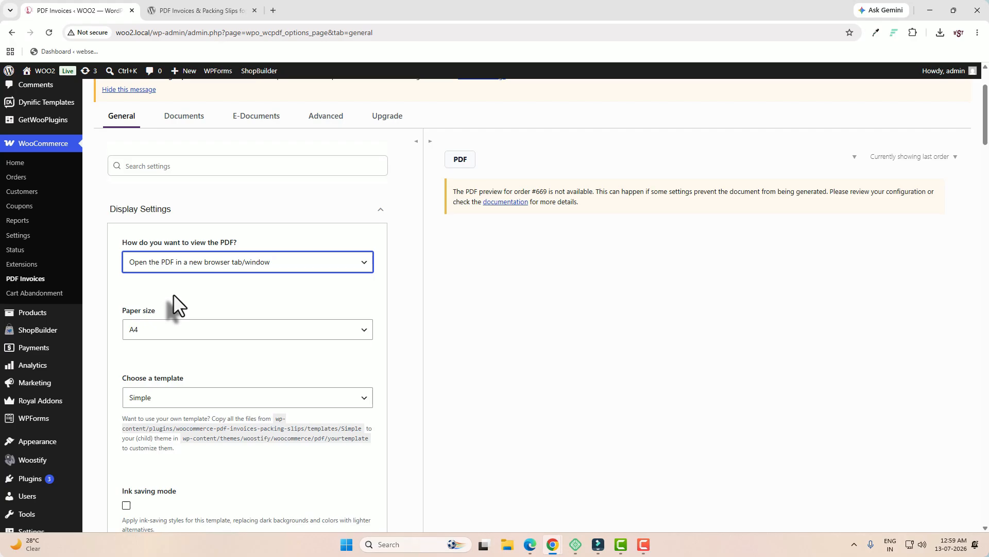
pyautogui.click(261, 334)
pyautogui.scroll(-1, 261, 334)
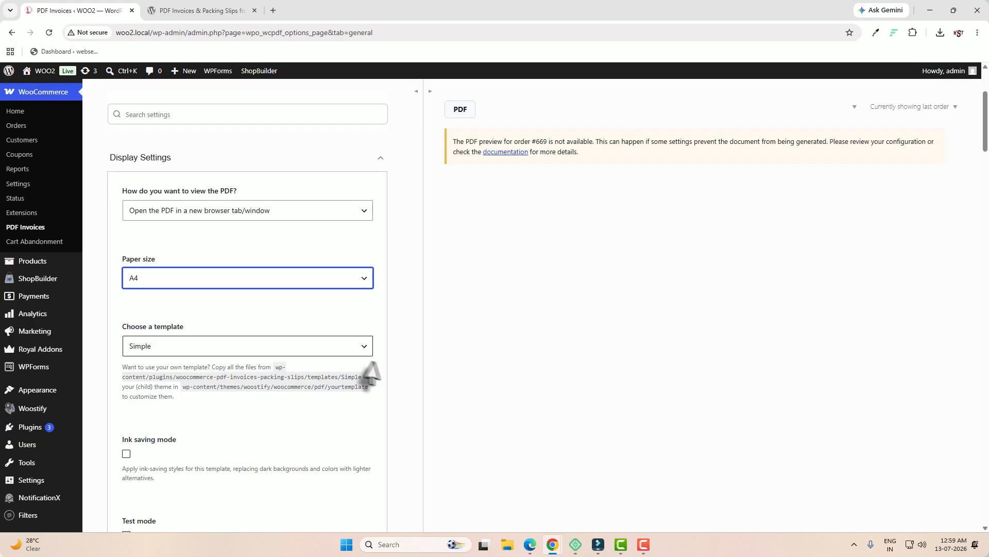
pyautogui.scroll(-4, 302, 363)
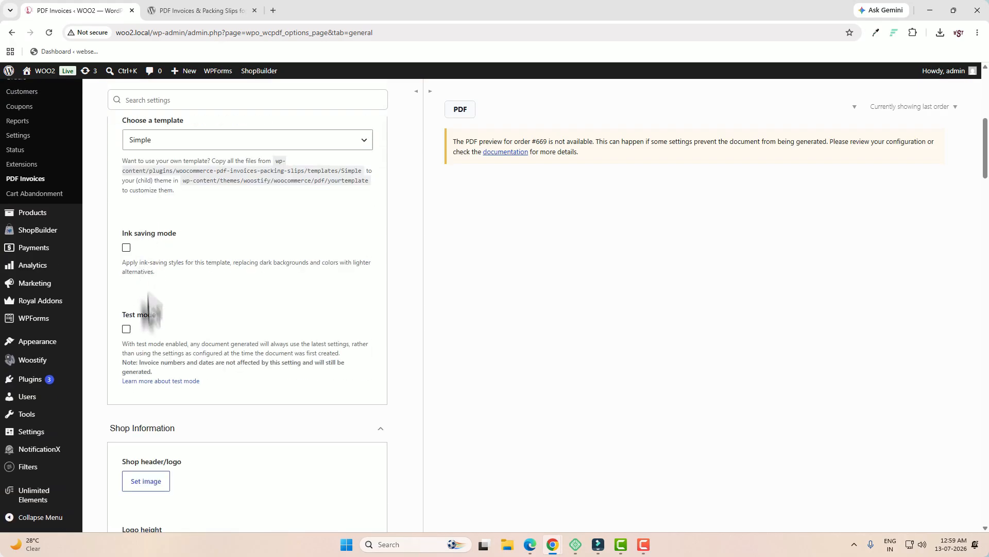
pyautogui.scroll(-3, 305, 358)
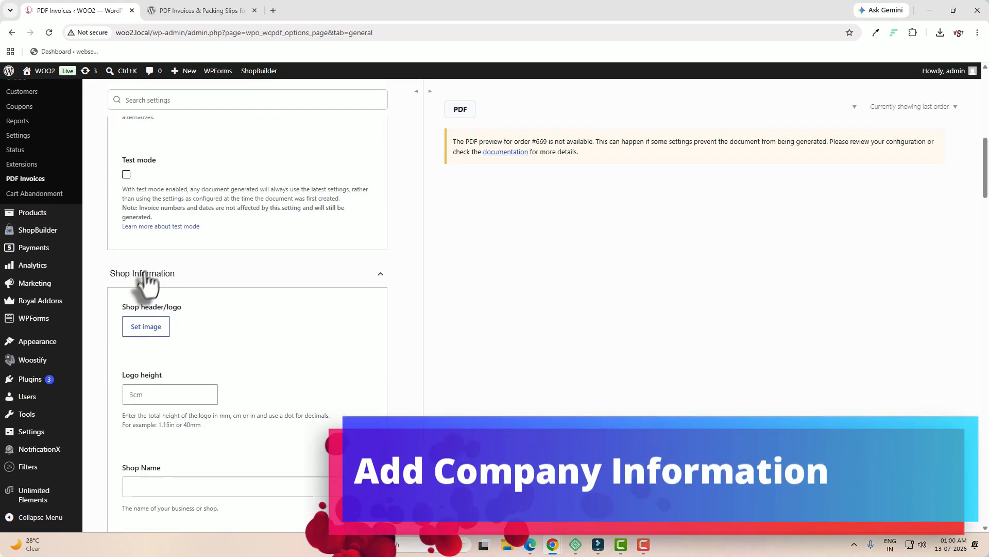
# Use the logo-daek image from the media library as the invoice header logo
pyautogui.click(147, 328)
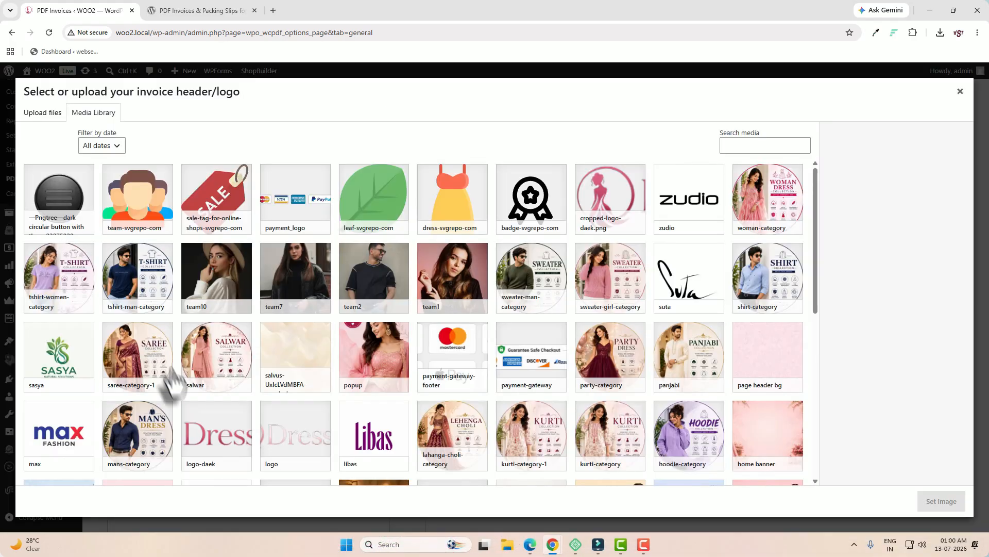
pyautogui.click(220, 456)
pyautogui.click(922, 499)
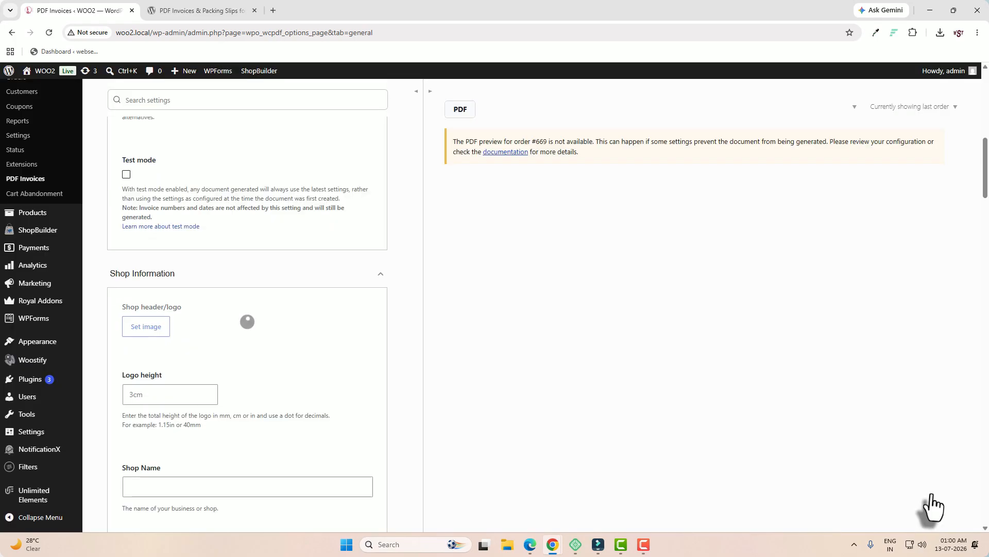
pyautogui.scroll(-4, 355, 393)
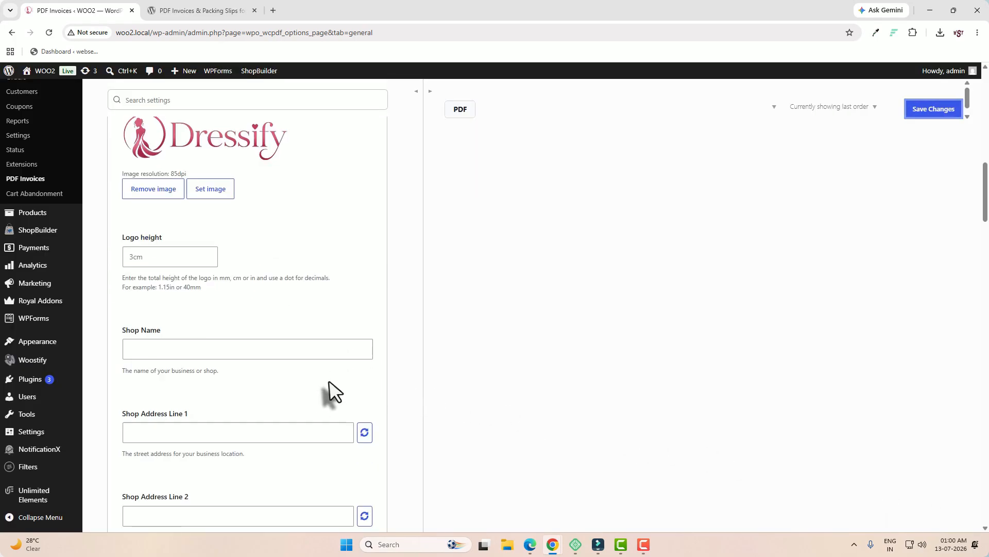
# Enter Dressify as the shop name and fill in both street address lines
pyautogui.click(194, 347)
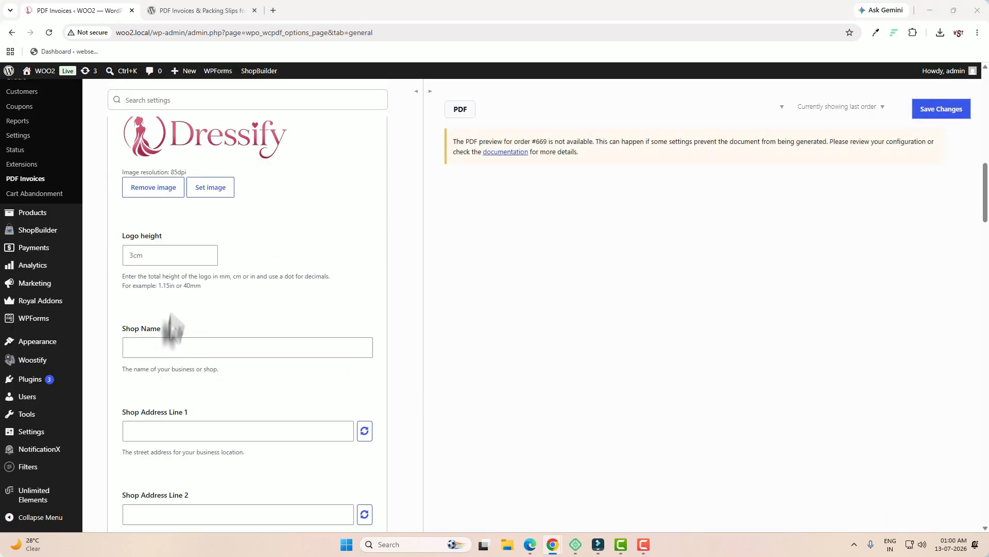
pyautogui.click(160, 346)
pyautogui.write('Dressify')
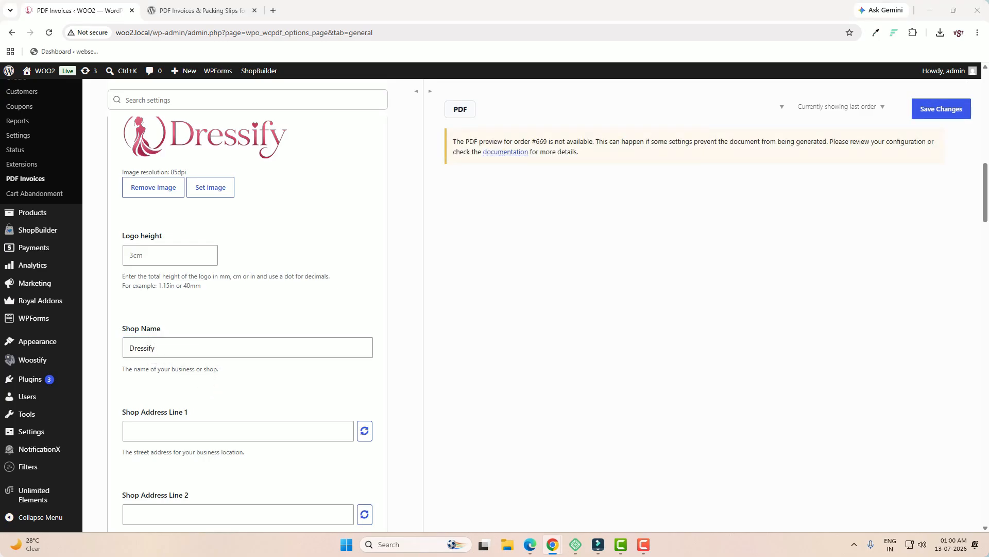
pyautogui.click(247, 430)
pyautogui.scroll(-3, 259, 420)
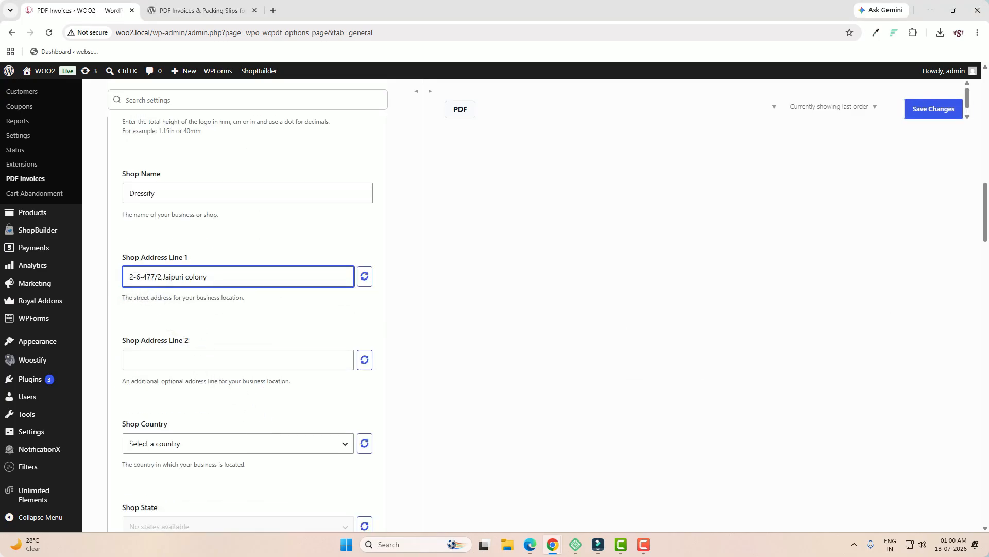
pyautogui.click(190, 350)
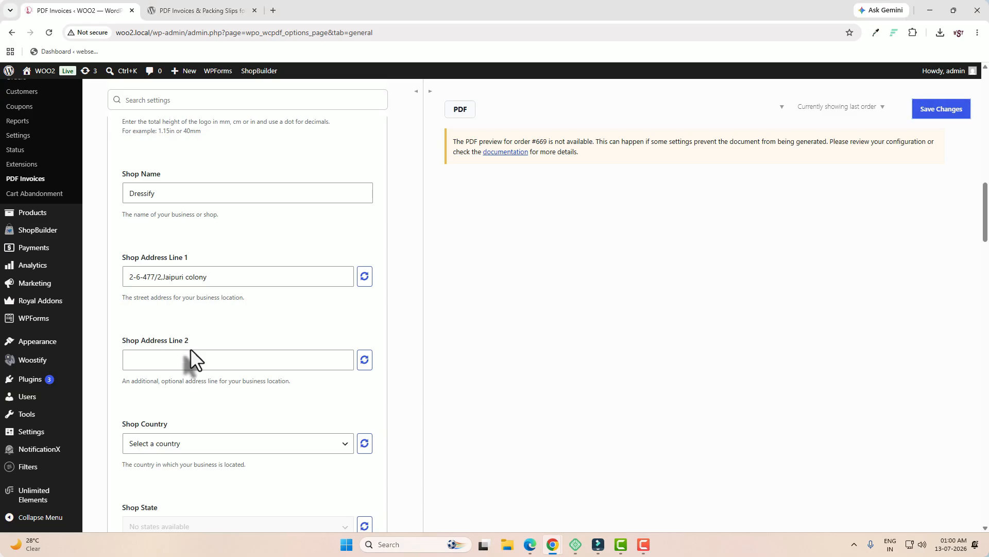
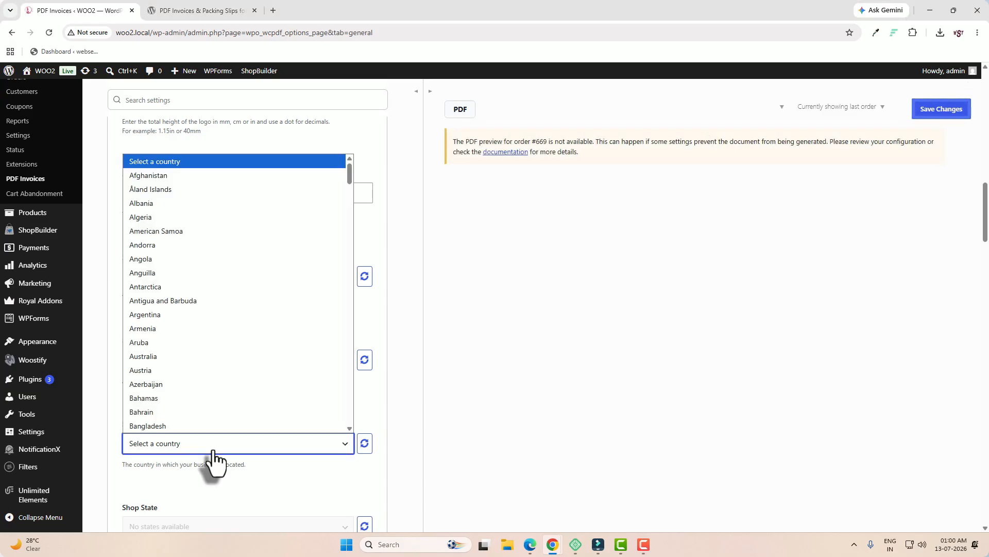
# Set the shop country to India and the shop state to Telangana
pyautogui.press('i')
pyautogui.scroll(-6, 186, 412)
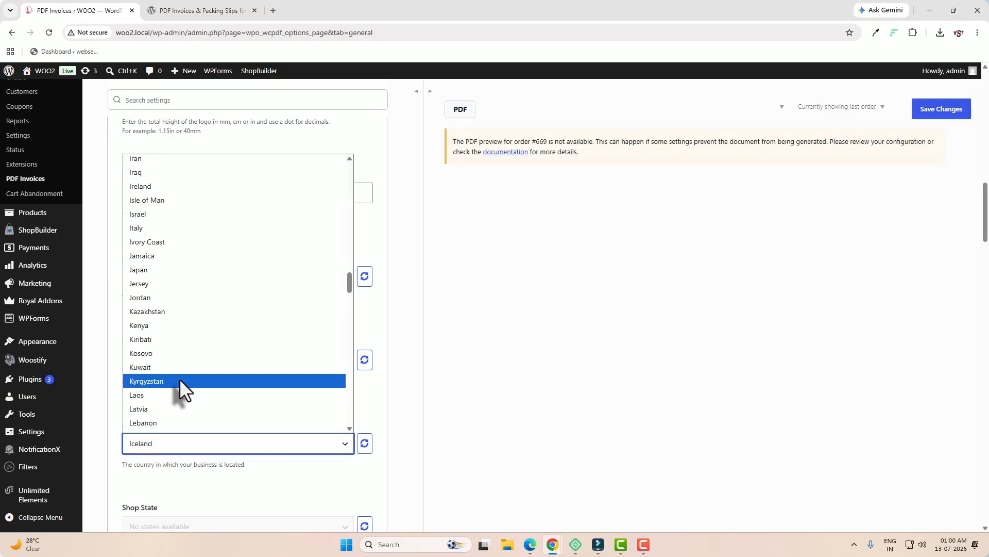
pyautogui.scroll(2, 180, 379)
pyautogui.click(153, 237)
pyautogui.scroll(-3, 182, 317)
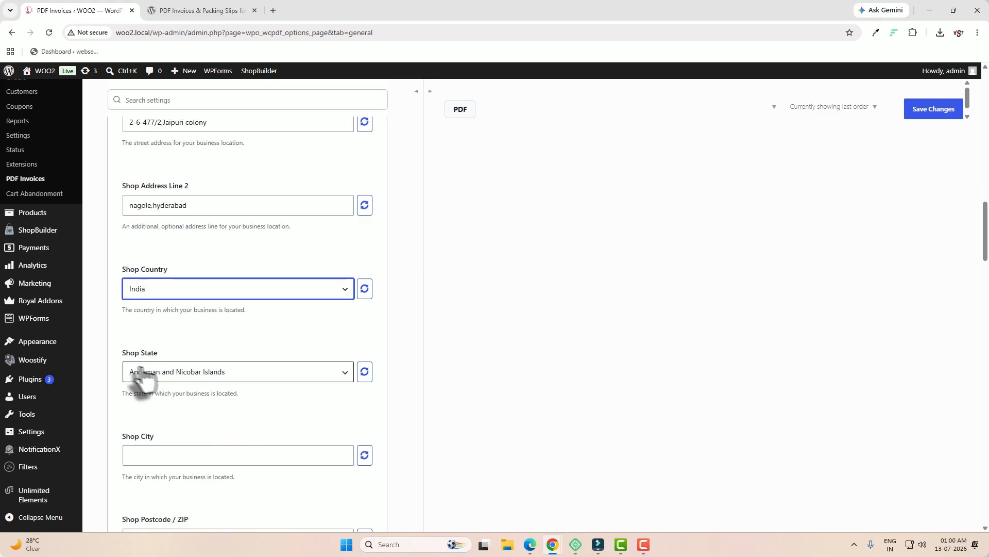
pyautogui.click(222, 373)
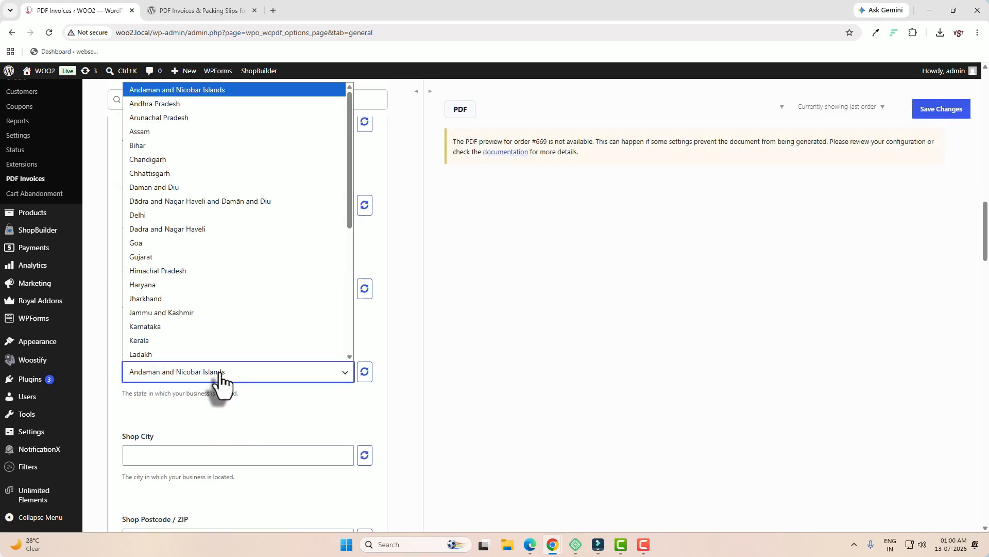
pyautogui.write('te')
pyautogui.click(192, 354)
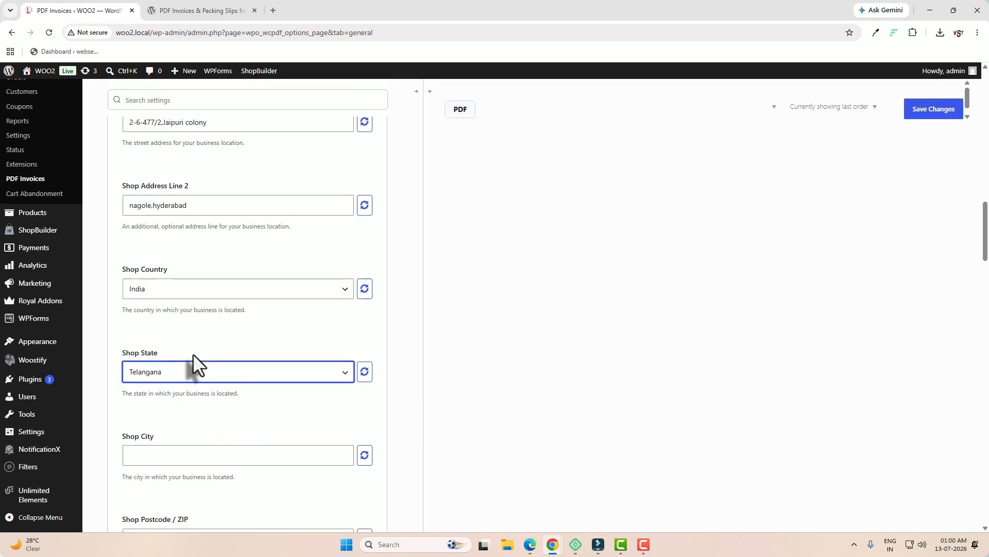
# Enter Hyderabad as the shop city and 500068 as the postcode
pyautogui.click(170, 454)
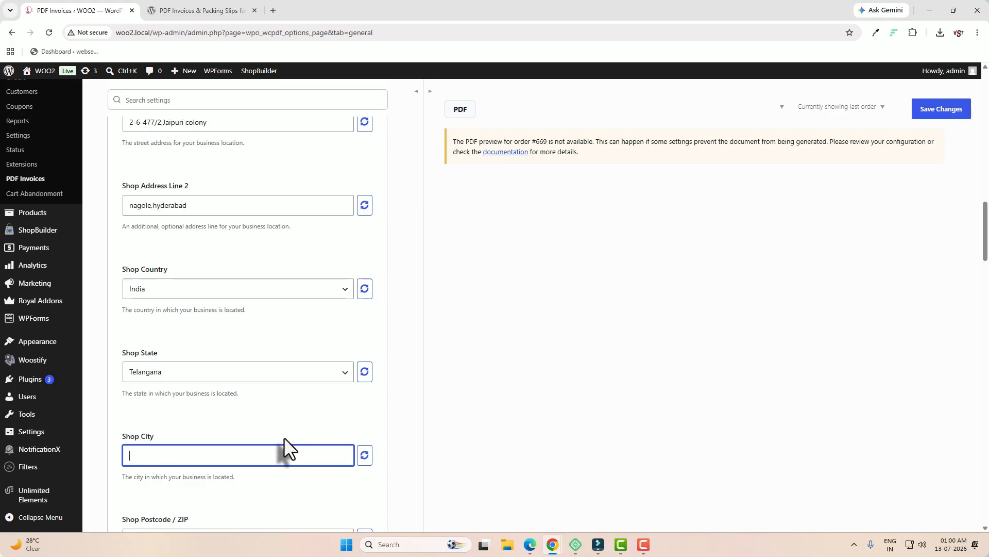
pyautogui.write('Hyderabad')
pyautogui.scroll(-3, 283, 437)
pyautogui.click(219, 384)
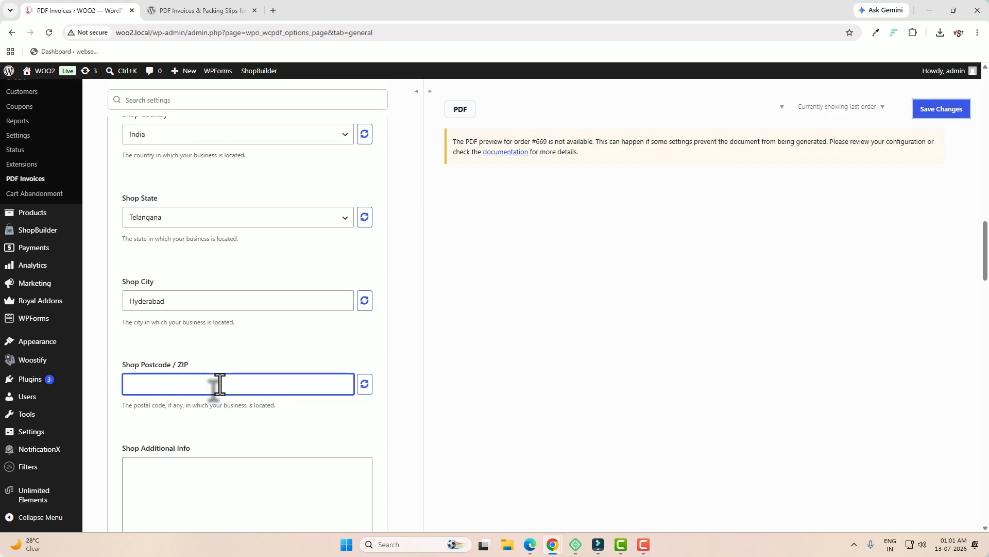
pyautogui.scroll(-2, 219, 384)
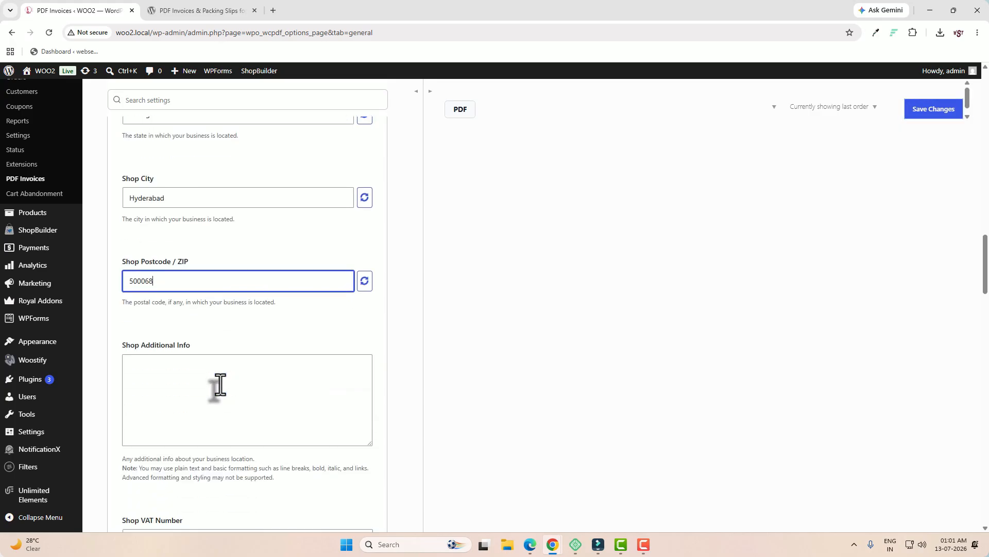
# Fill in the additional shop info, Shop VAT number and Chamber of Commerce number
pyautogui.click(213, 382)
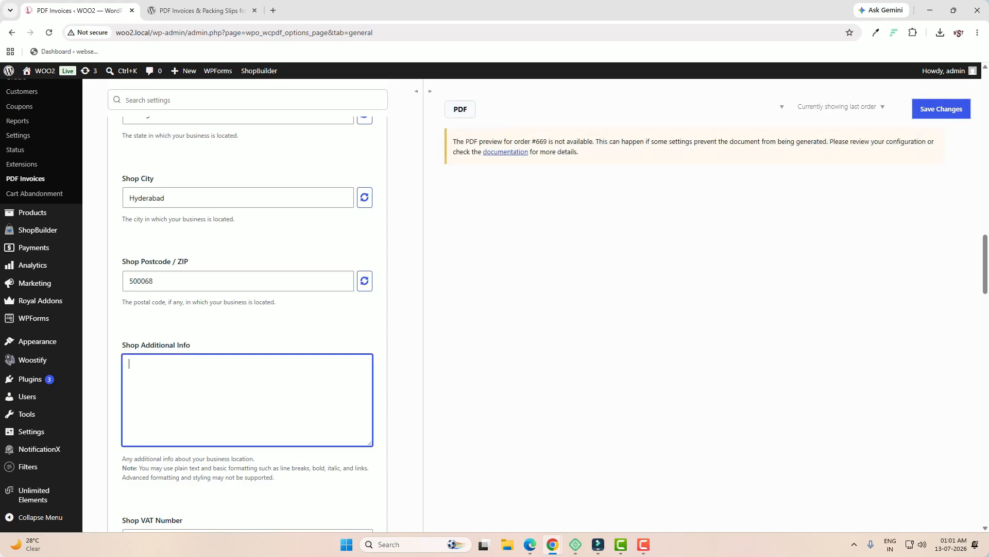
pyautogui.scroll(-3, 258, 397)
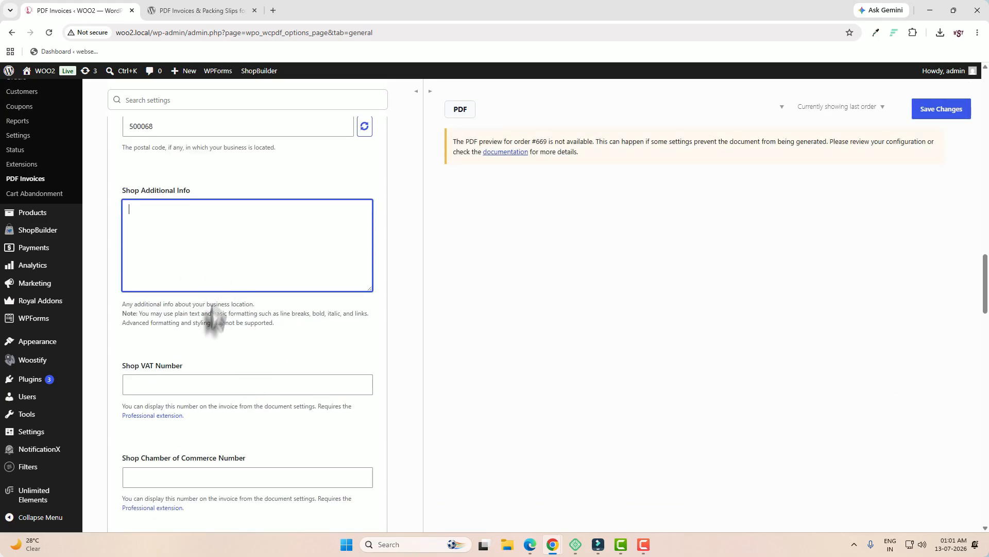
pyautogui.click(183, 383)
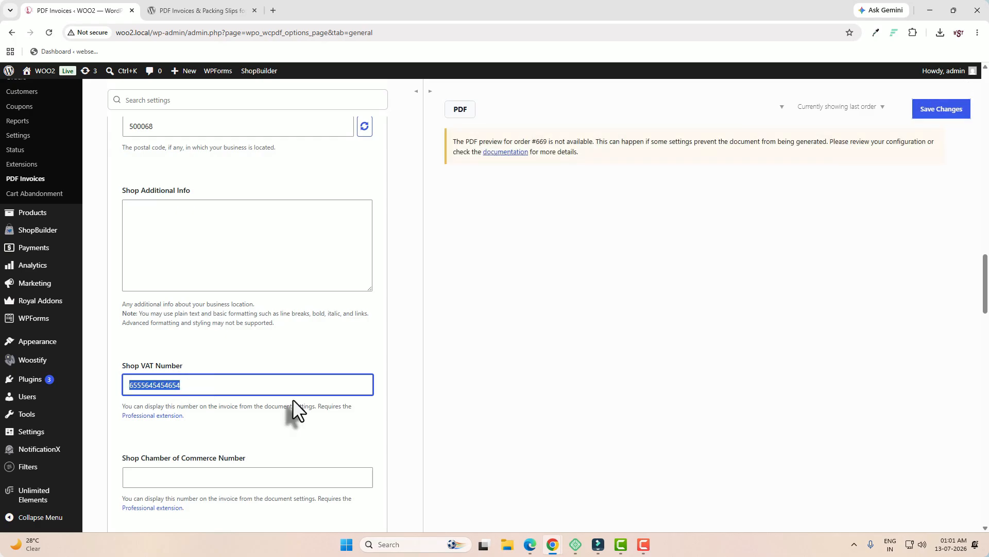
pyautogui.click(208, 478)
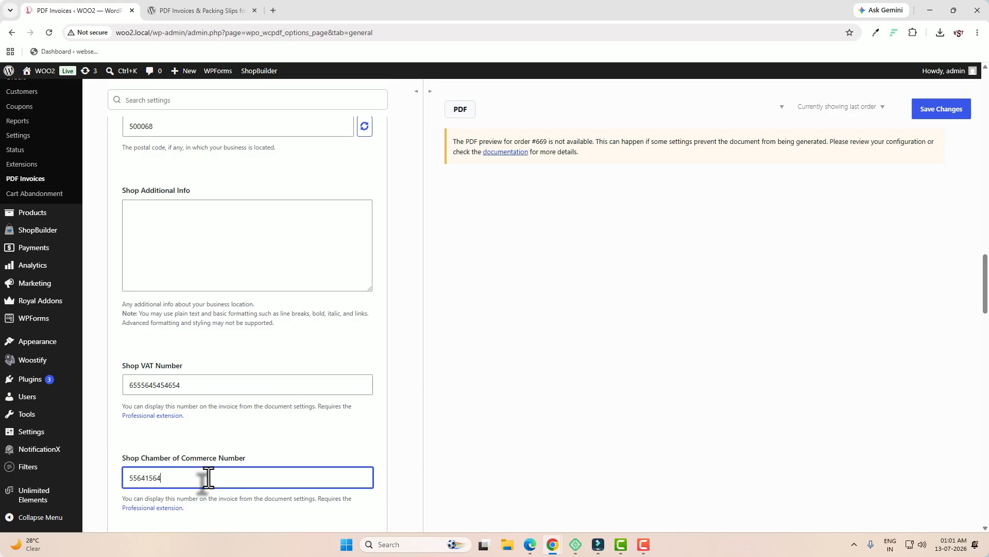
pyautogui.scroll(-3, 308, 457)
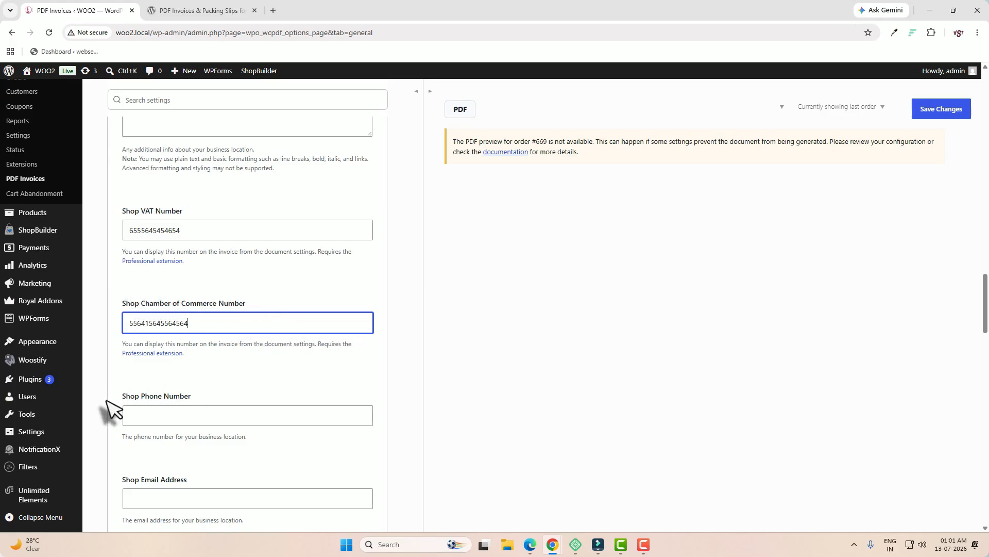
# Enter the shop phone number and shop email address
pyautogui.click(154, 412)
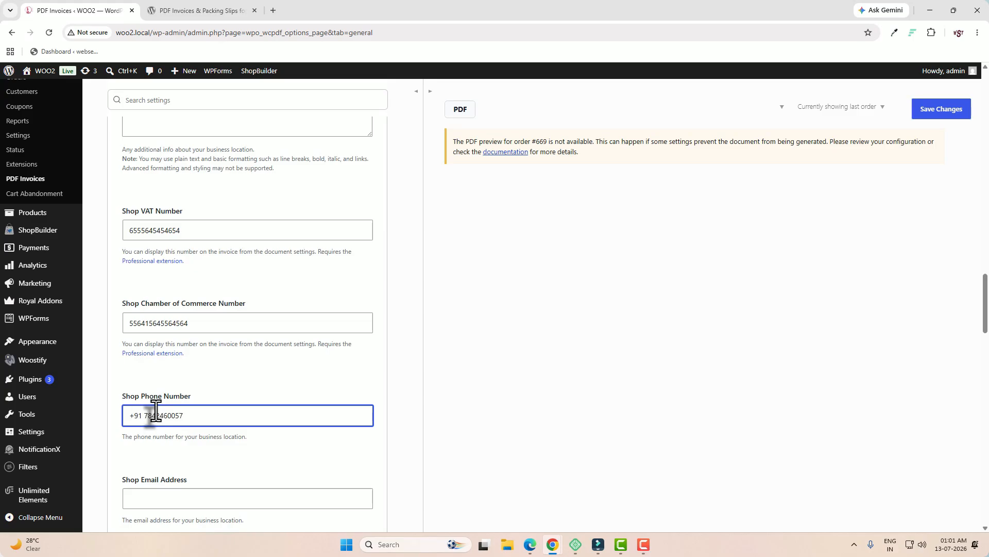
pyautogui.scroll(-2, 156, 412)
pyautogui.click(158, 399)
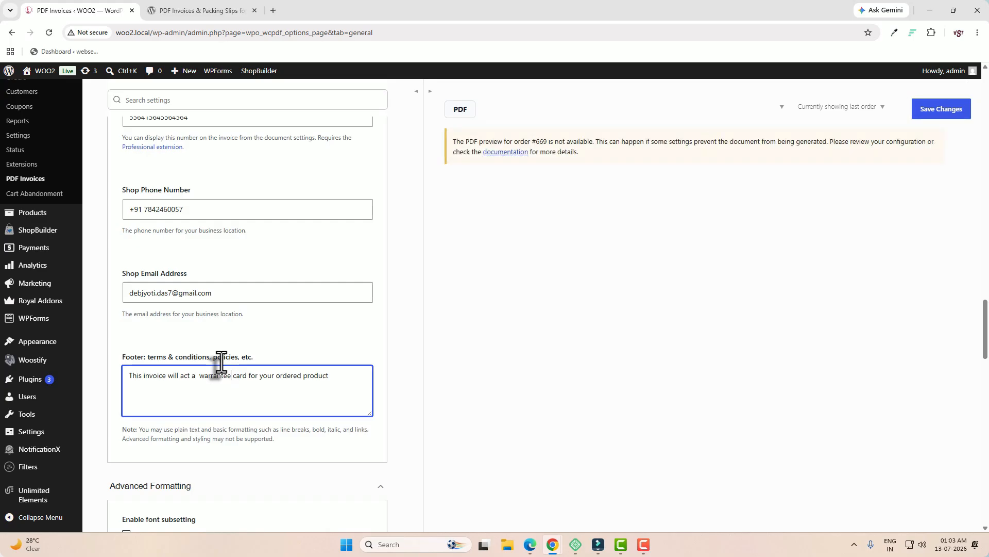
pyautogui.scroll(-4, 343, 392)
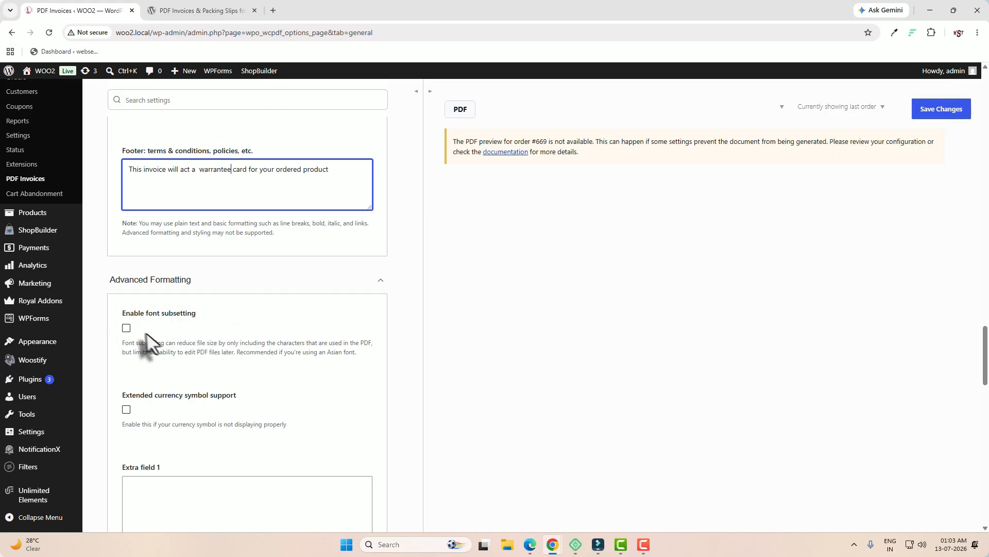
# Enable font subsetting and extended currency symbol support
pyautogui.click(126, 327)
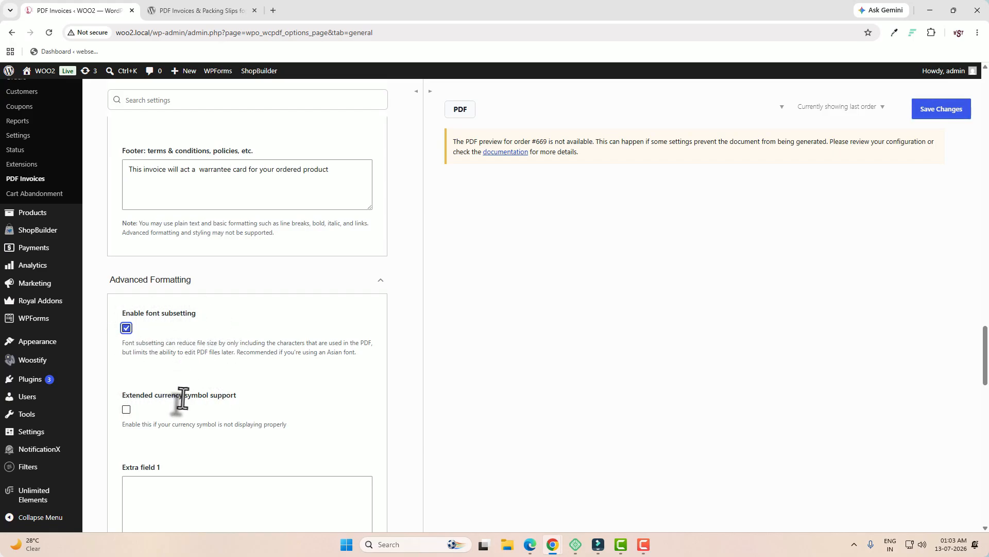
pyautogui.click(126, 409)
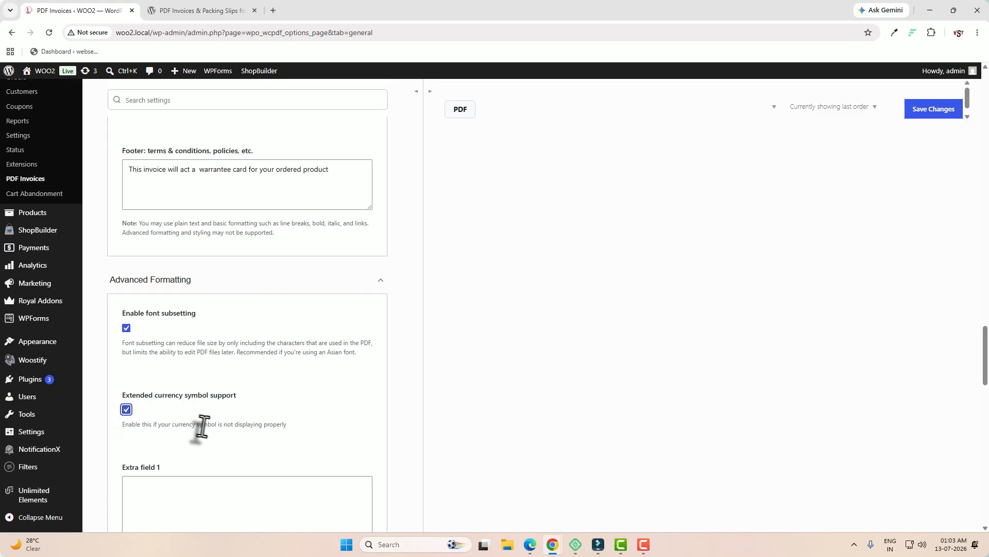
pyautogui.scroll(-2, 211, 433)
pyautogui.scroll(-3, 214, 435)
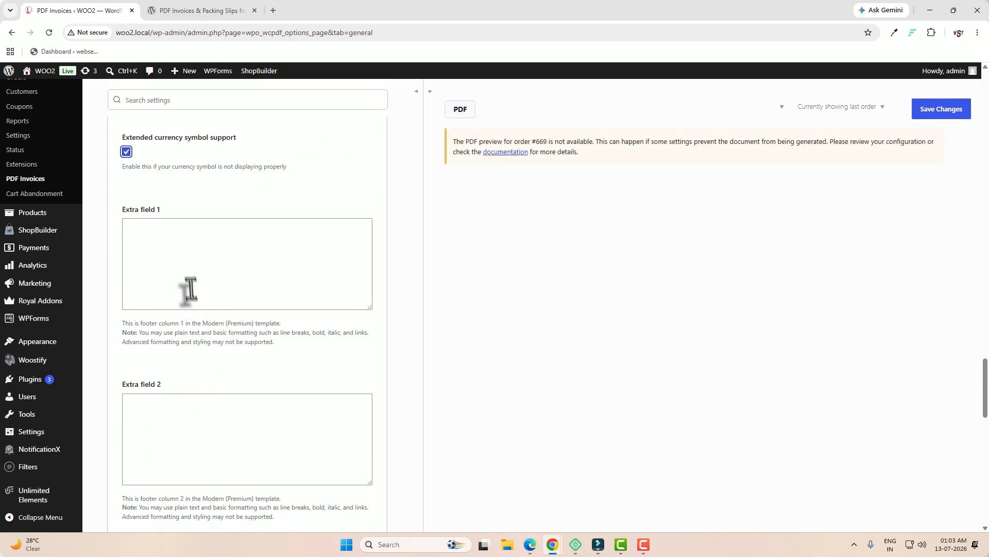
# Fill Extra field 1, enable the Customer identification checkout field, and save the settings
pyautogui.click(171, 283)
pyautogui.scroll(-5, 194, 342)
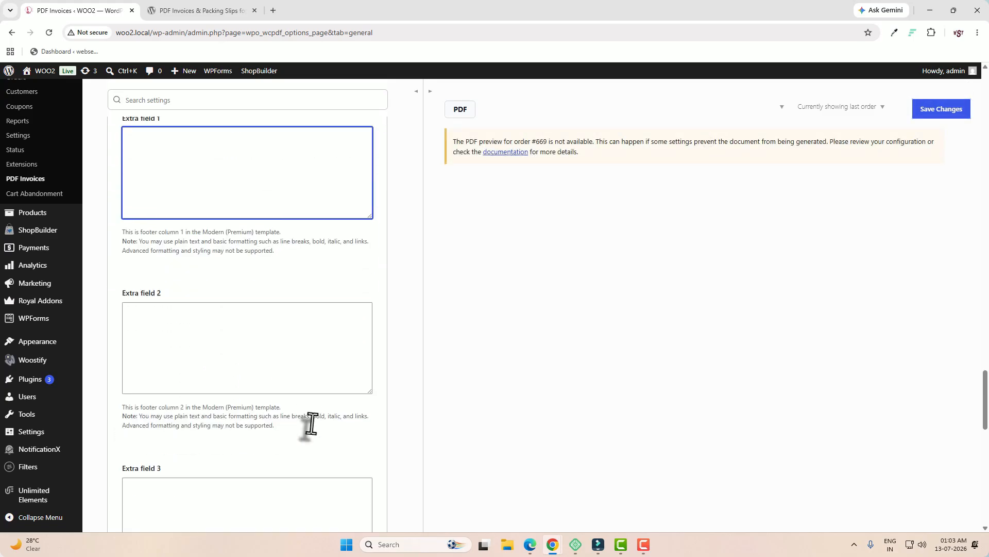
pyautogui.scroll(-1, 199, 389)
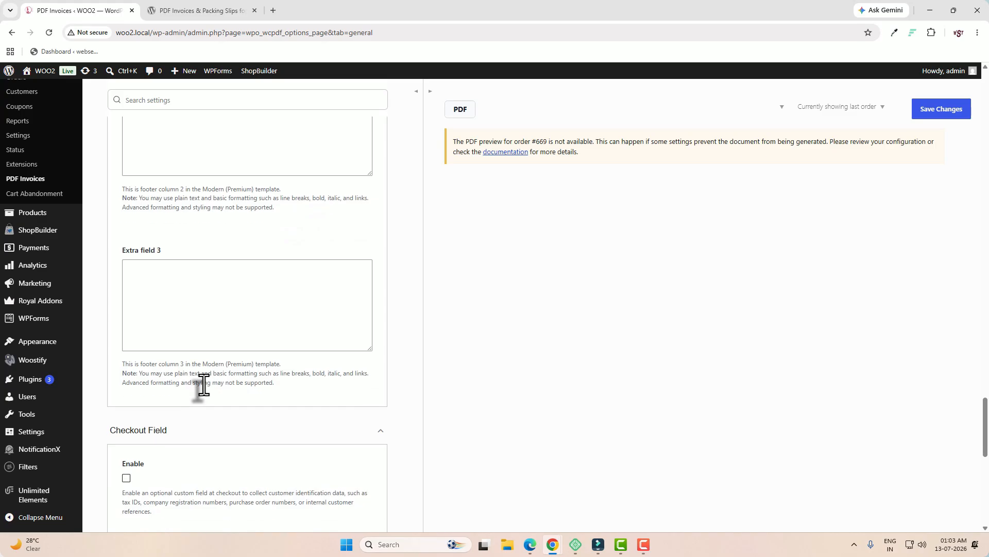
pyautogui.scroll(-4, 220, 376)
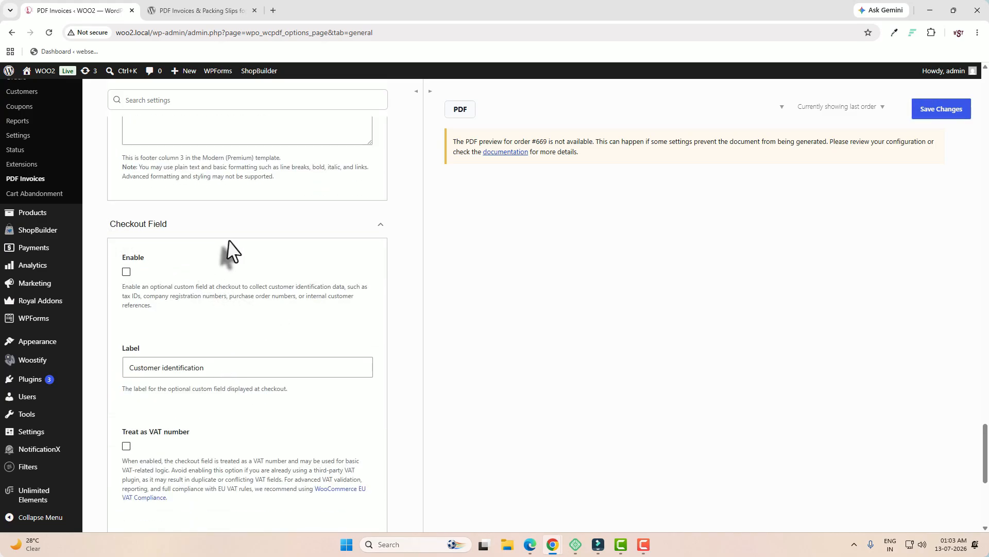
pyautogui.click(126, 272)
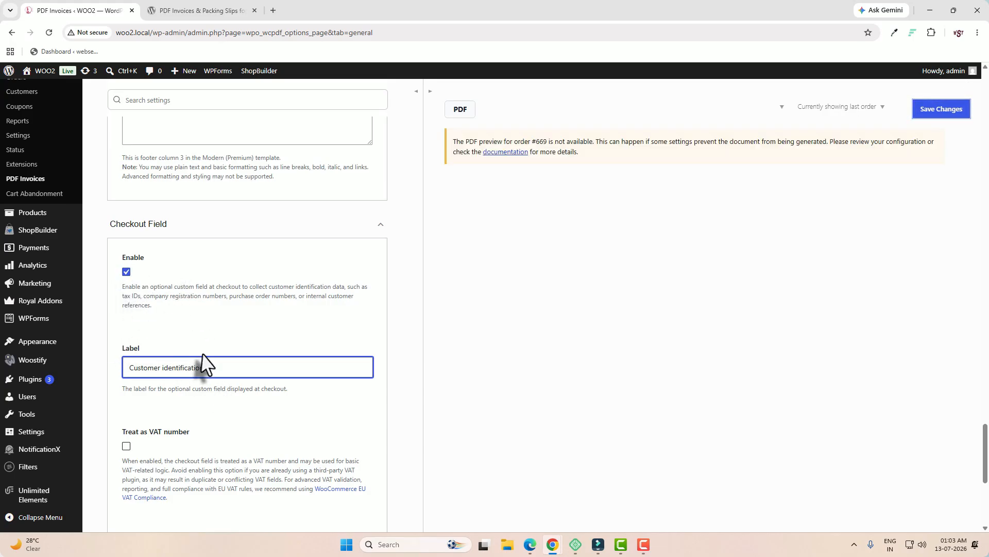
pyautogui.scroll(-3, 237, 392)
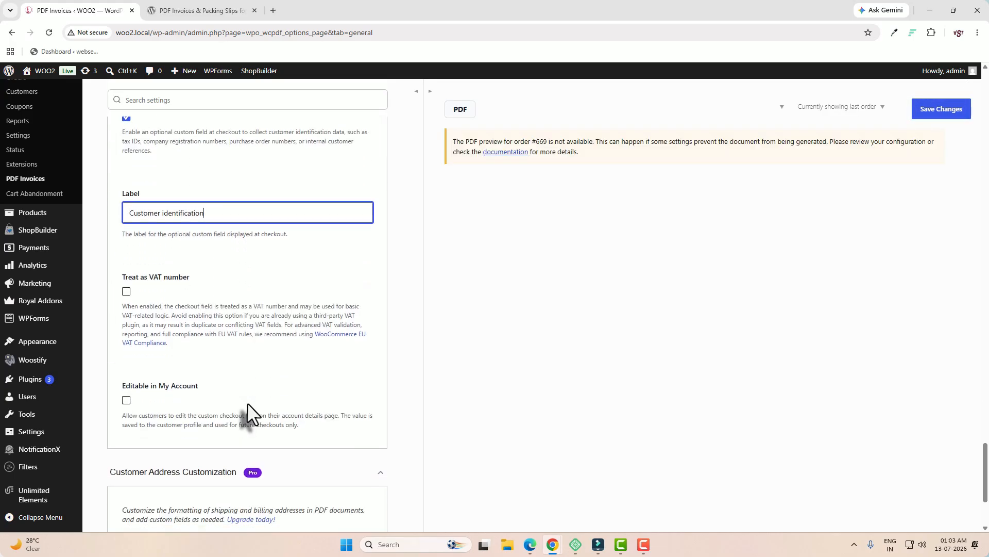
pyautogui.scroll(-1, 247, 405)
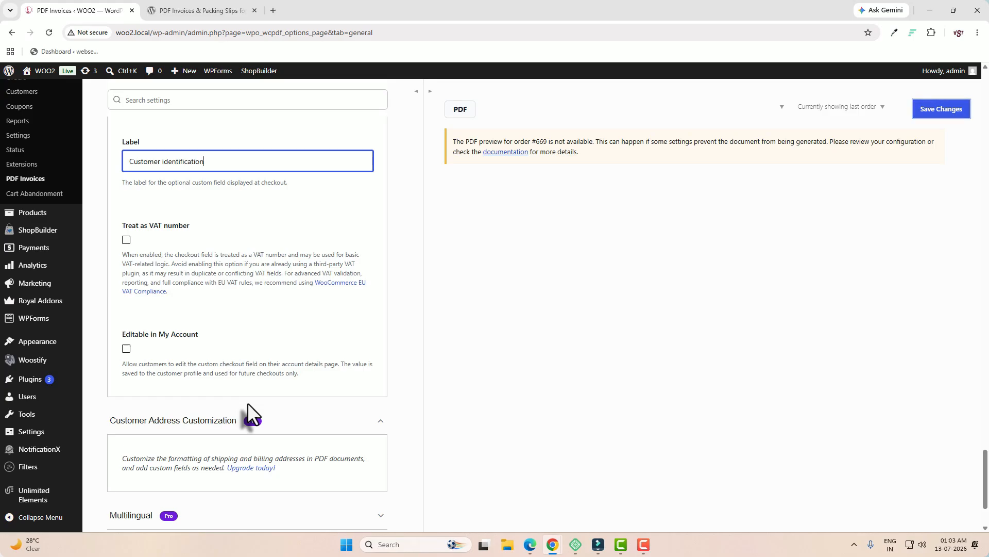
pyautogui.scroll(-2, 247, 404)
pyautogui.scroll(5, 248, 404)
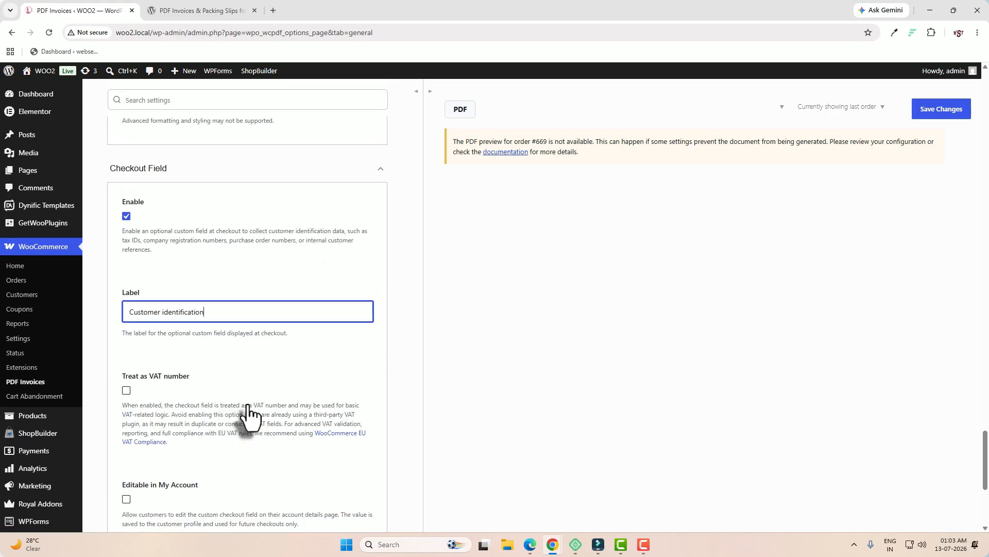
pyautogui.scroll(-5, 293, 413)
pyautogui.click(147, 474)
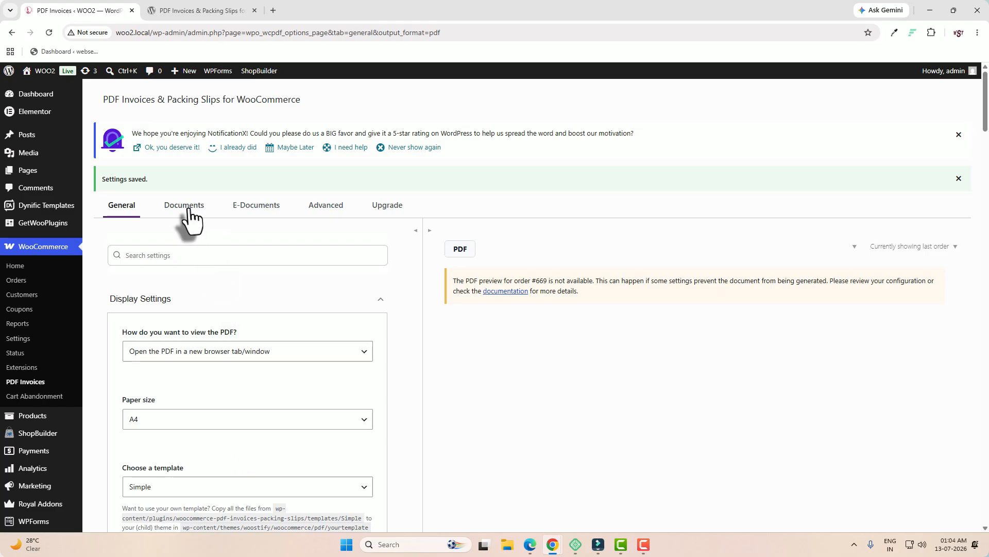
# On the Documents tab, enable the Invoice and set Display invoice number to Invoice Number
pyautogui.click(188, 216)
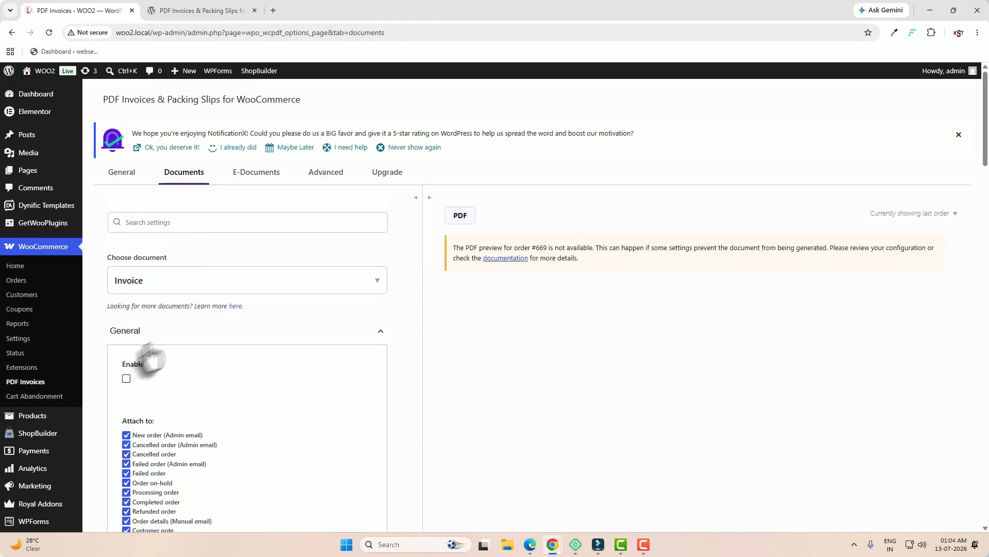
pyautogui.click(126, 379)
pyautogui.scroll(-3, 127, 384)
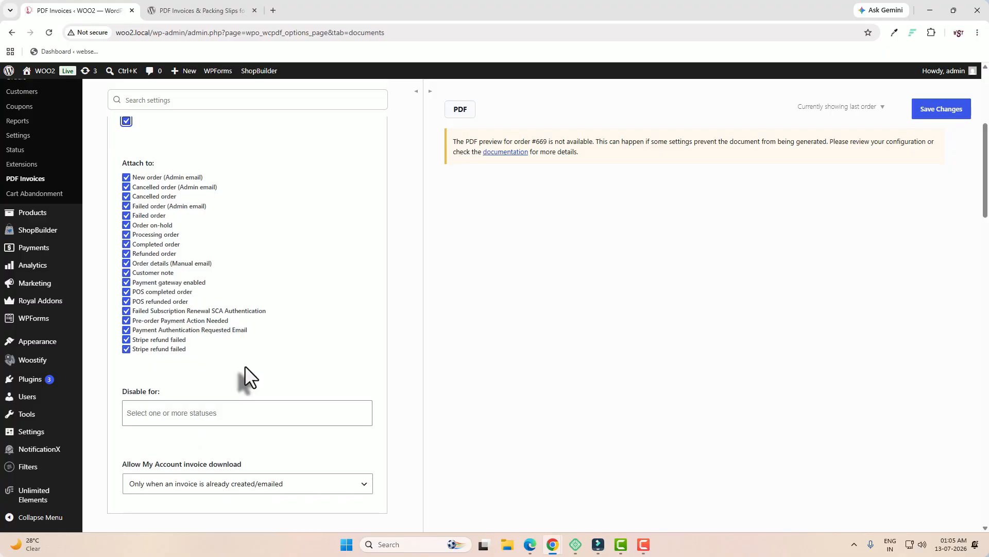
pyautogui.scroll(-5, 245, 366)
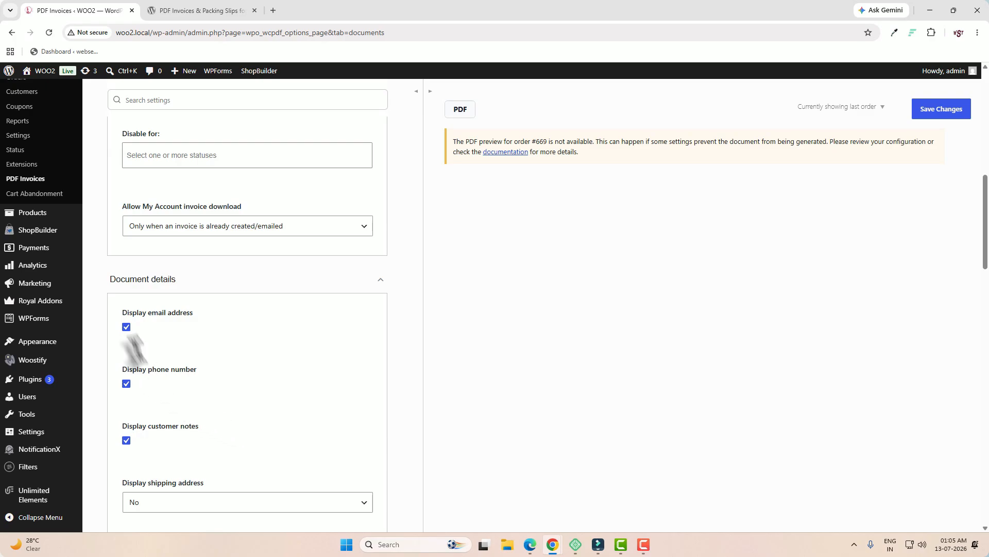
pyautogui.scroll(-3, 155, 449)
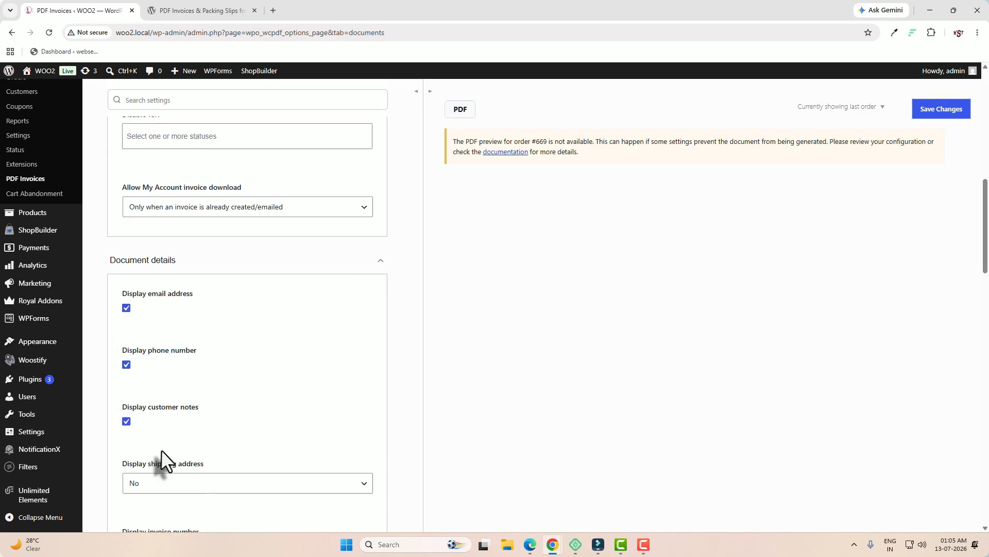
pyautogui.click(185, 420)
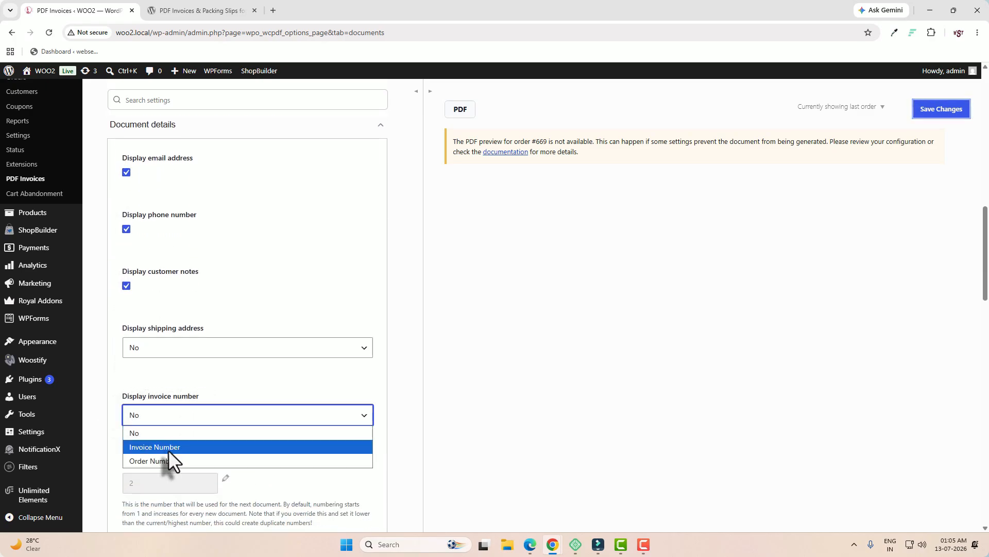
pyautogui.click(168, 448)
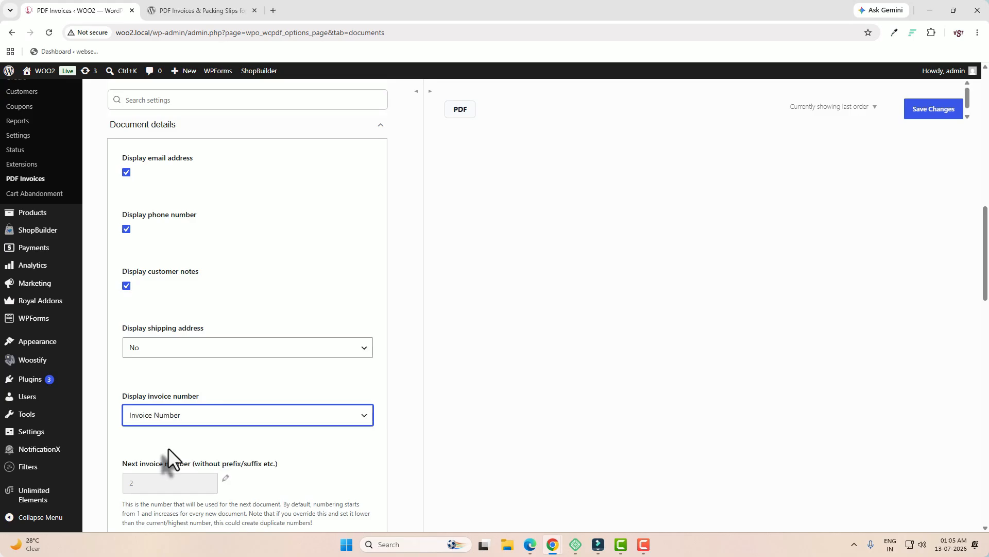
pyautogui.click(128, 332)
# Show the shipping address only when it differs from the billing address
pyautogui.click(222, 347)
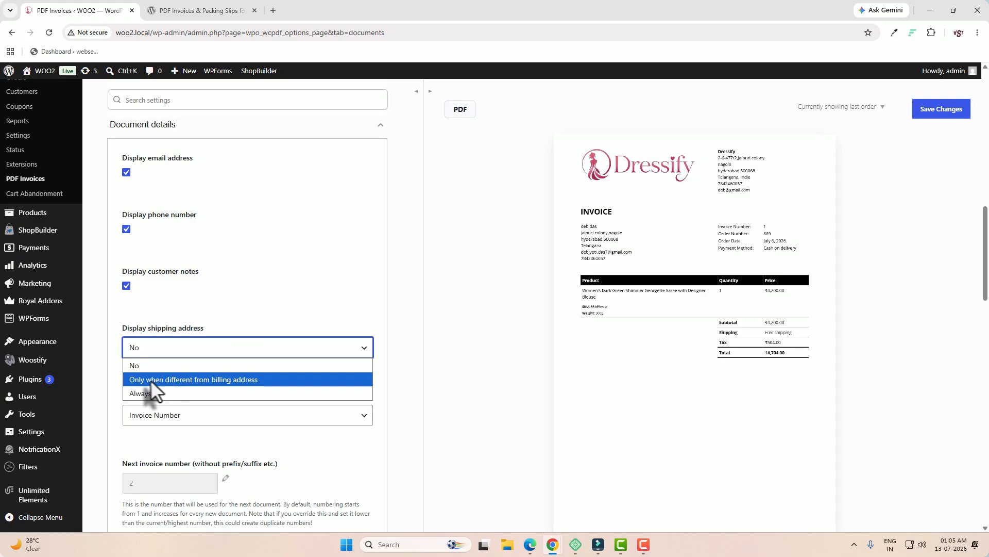
pyautogui.click(226, 379)
pyautogui.scroll(-3, 228, 378)
pyautogui.scroll(-5, 228, 387)
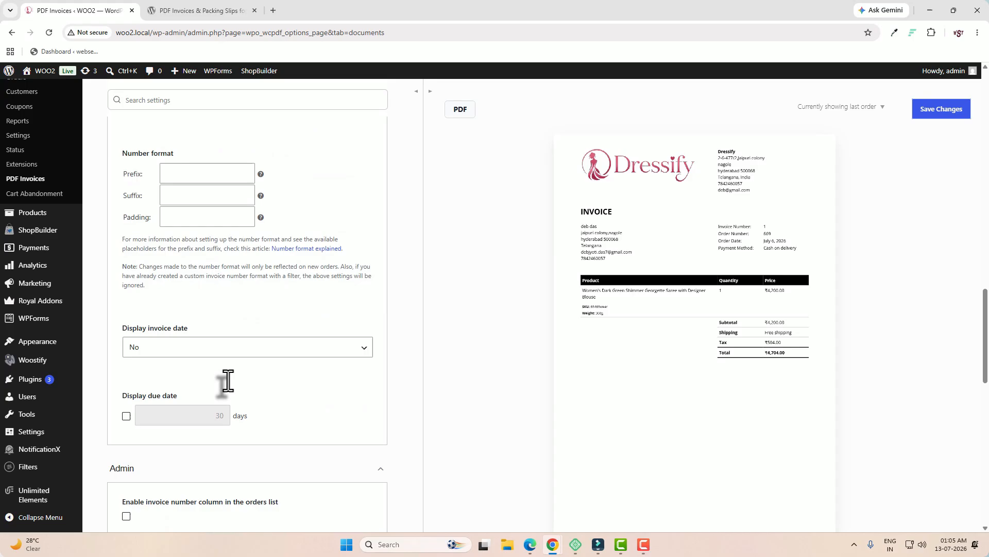
# Display the invoice date, tick 'Always use most current settings', and save
pyautogui.click(206, 352)
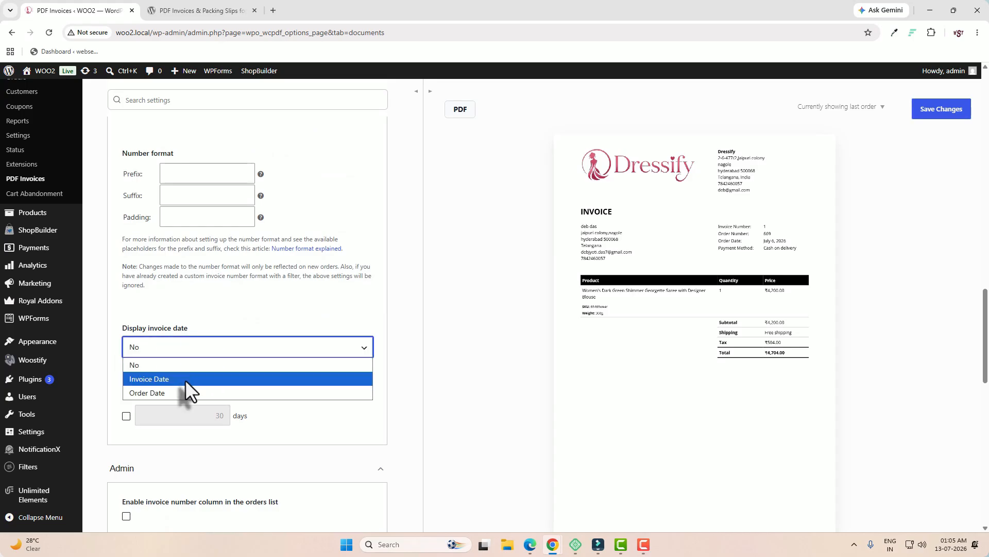
pyautogui.click(185, 379)
pyautogui.scroll(-3, 184, 382)
pyautogui.scroll(-8, 185, 380)
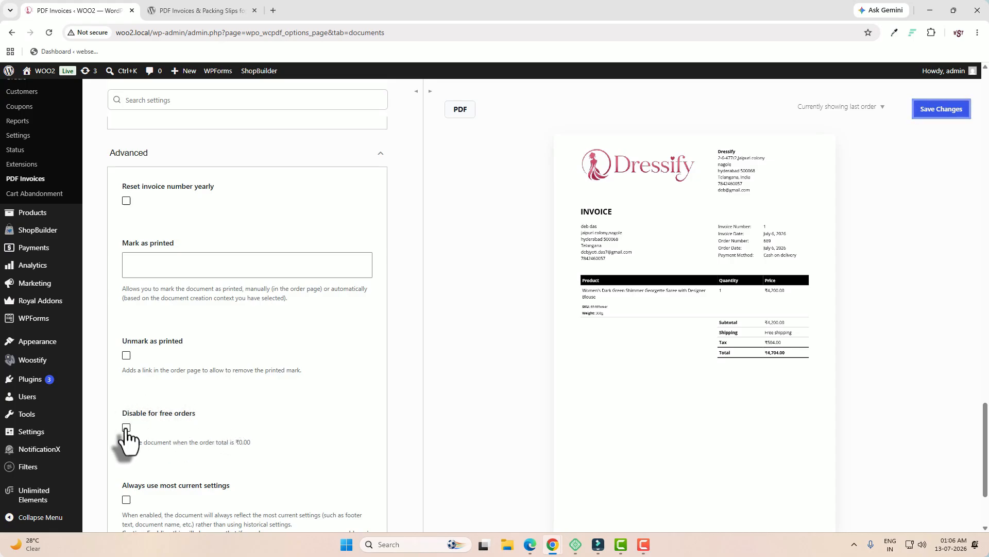
pyautogui.scroll(-2, 153, 438)
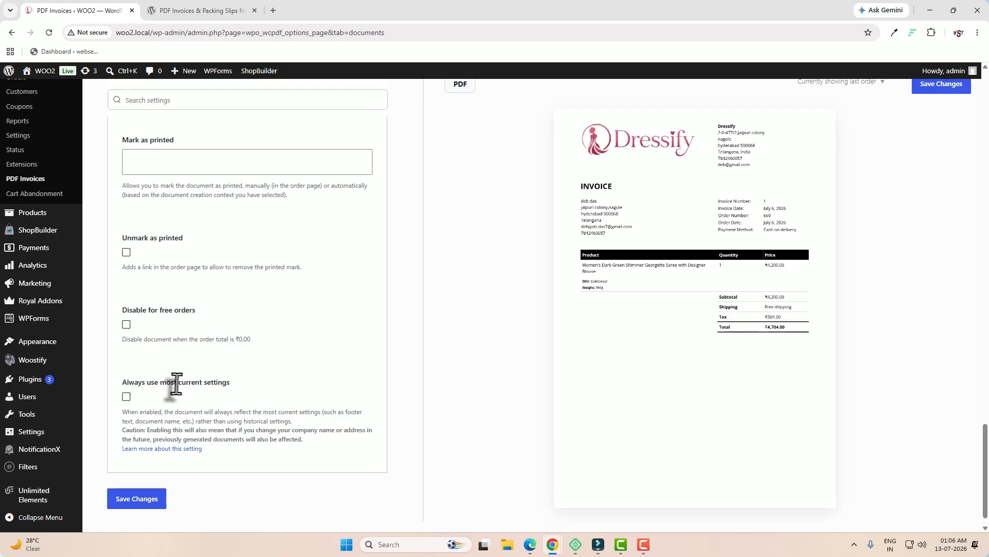
pyautogui.click(127, 397)
pyautogui.click(148, 505)
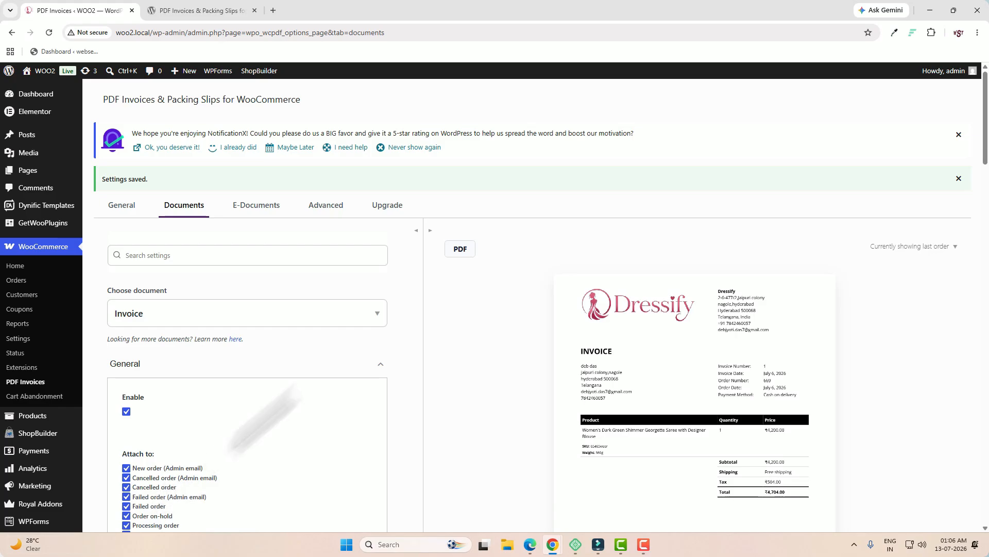
pyautogui.moveTo(152, 33); pyautogui.dragTo(105, 38)
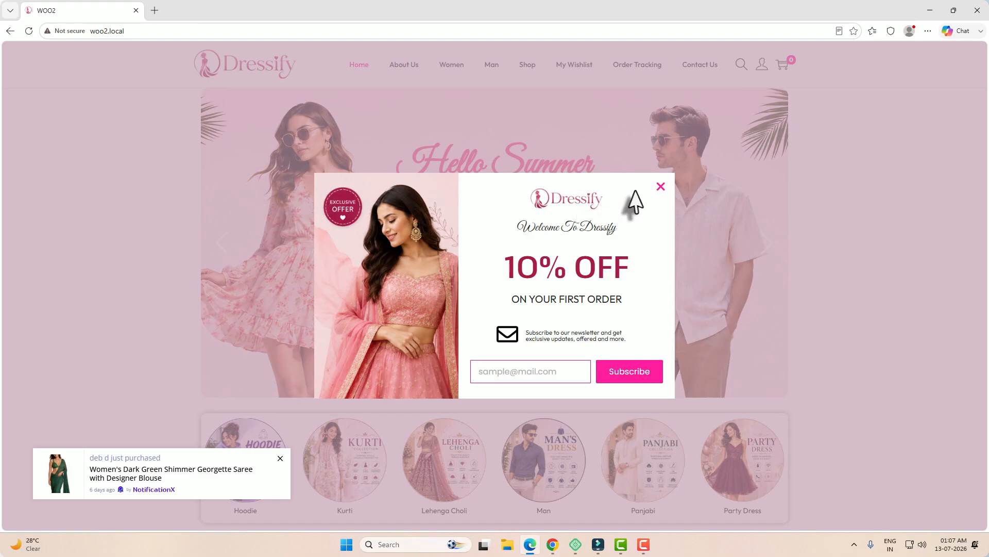
# Dismiss the newsletter popup and open the Men's Royal Blue Solid Cotton T-Shirt from Shop
pyautogui.click(661, 187)
pyautogui.click(525, 71)
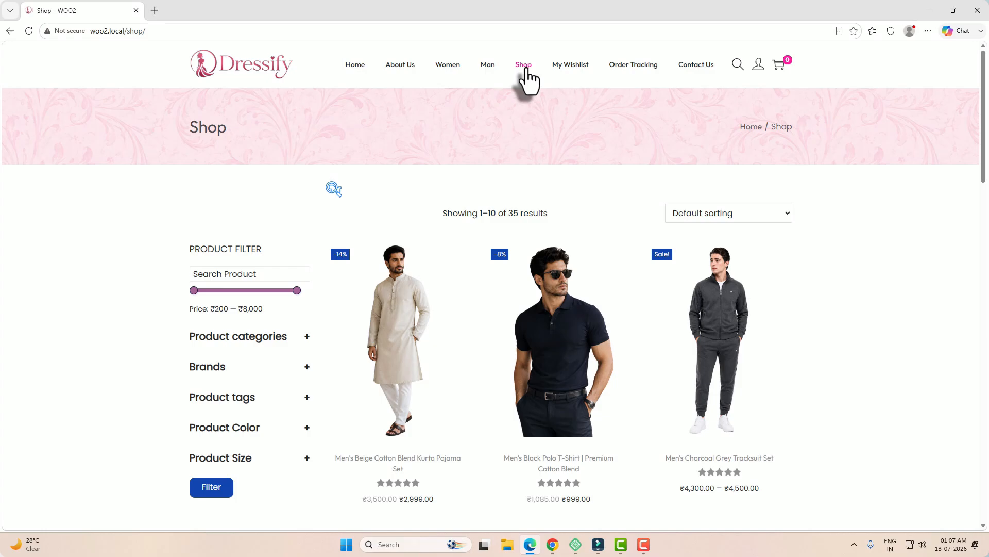
pyautogui.moveTo(758, 66)
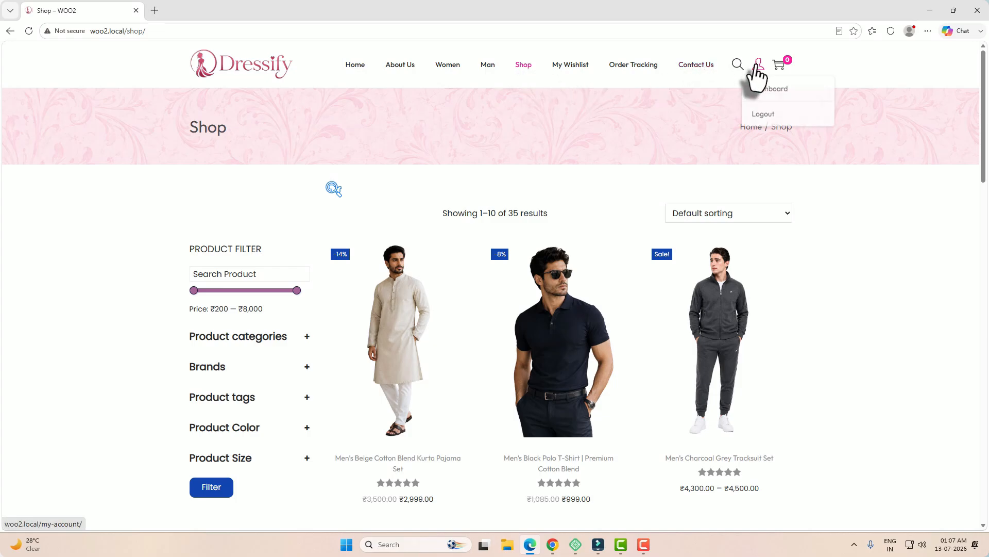
pyautogui.click(783, 89)
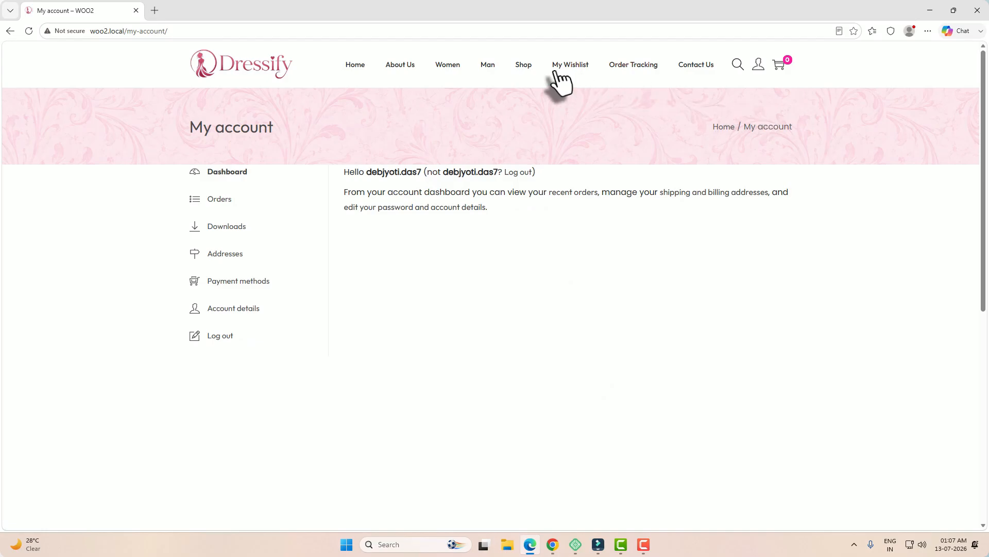
pyautogui.click(522, 66)
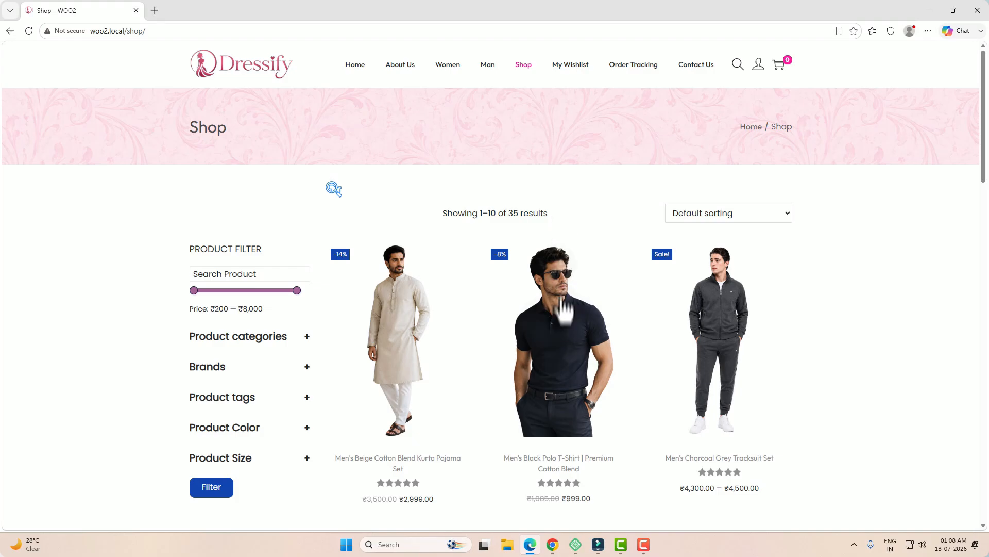
pyautogui.scroll(-10, 653, 335)
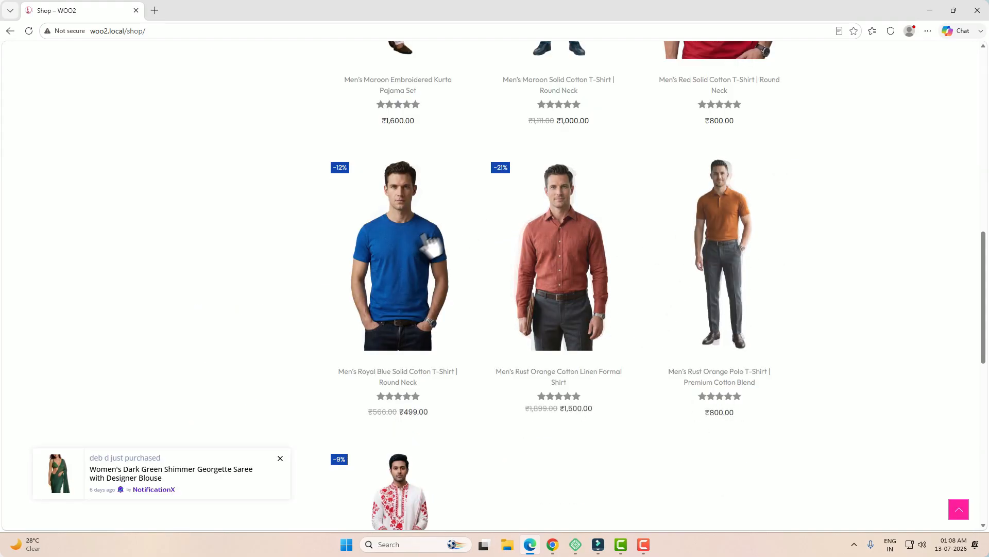
pyautogui.click(415, 264)
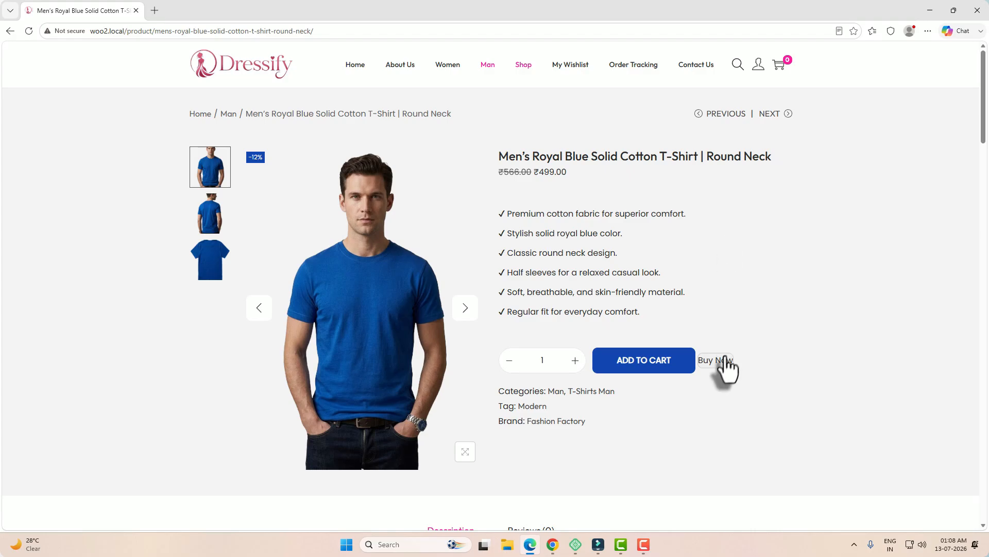
# Buy the royal blue T-shirt now and place the order with cash on delivery
pyautogui.click(724, 359)
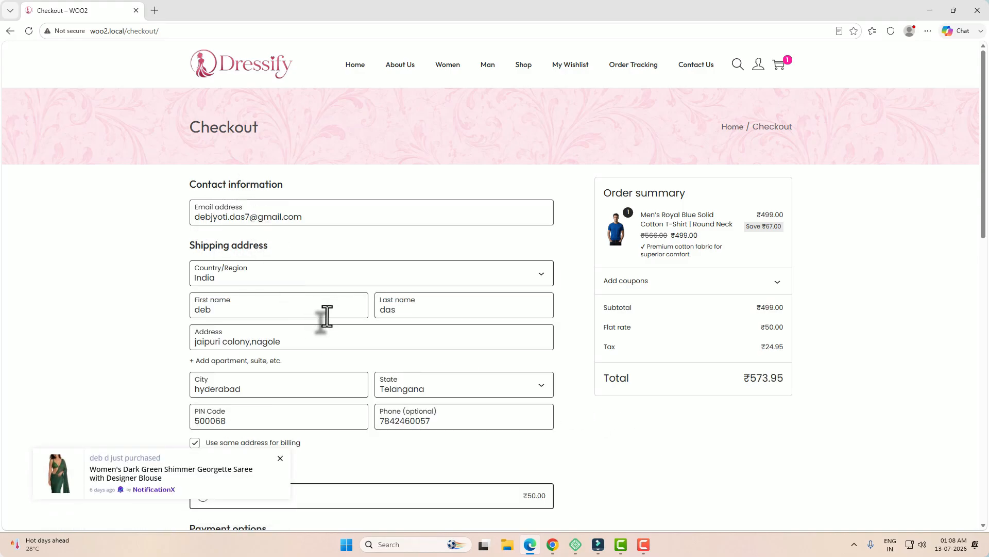
pyautogui.scroll(-2, 327, 317)
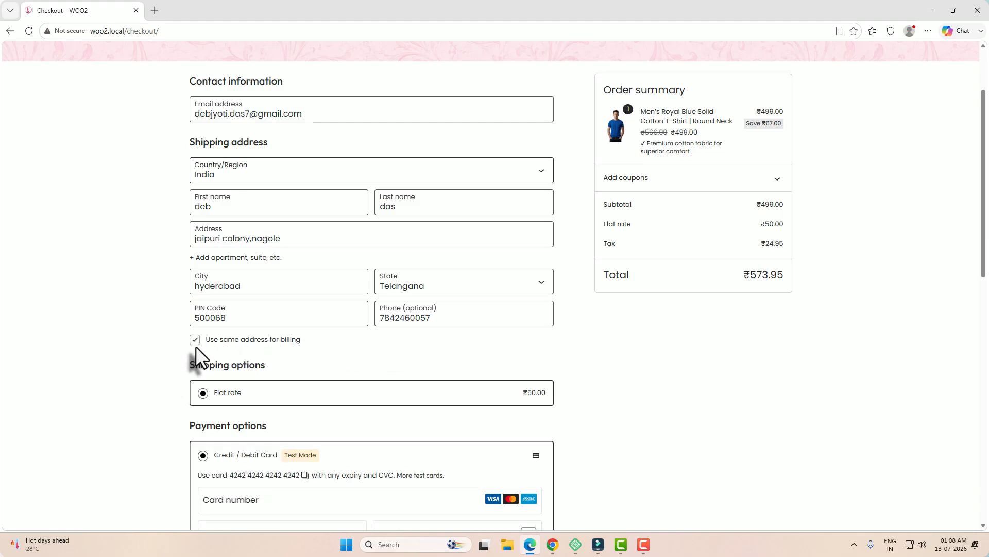
pyautogui.scroll(-2, 417, 354)
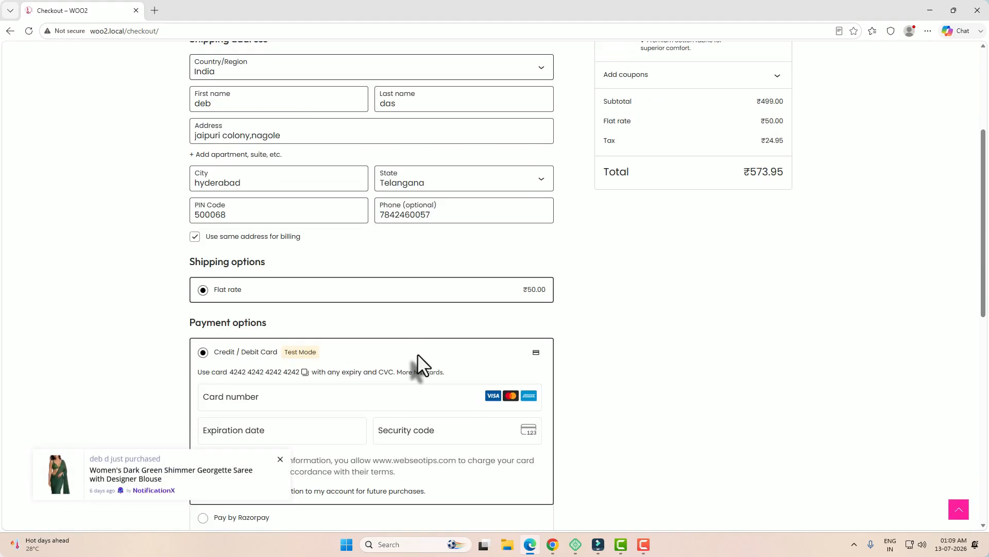
pyautogui.scroll(-5, 417, 359)
pyautogui.click(235, 289)
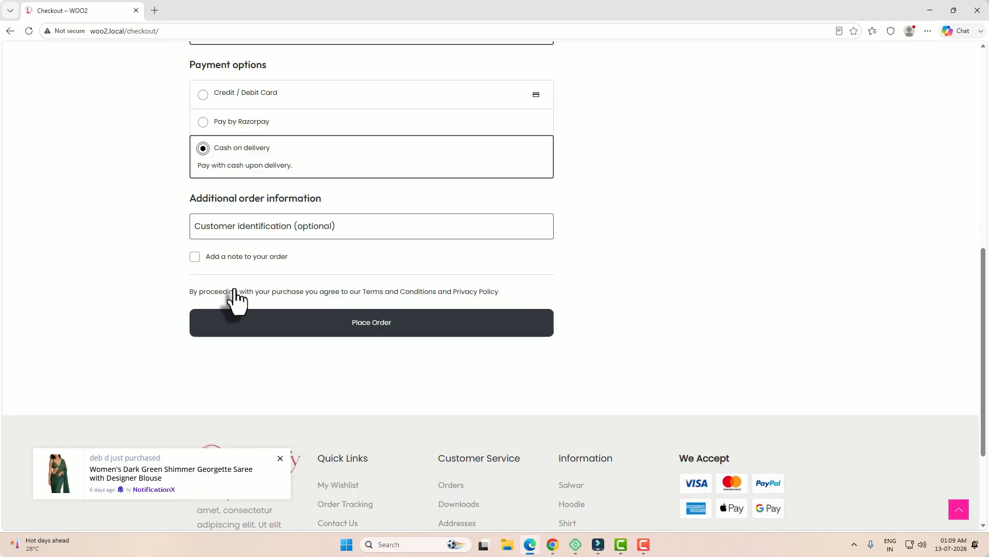
pyautogui.click(375, 324)
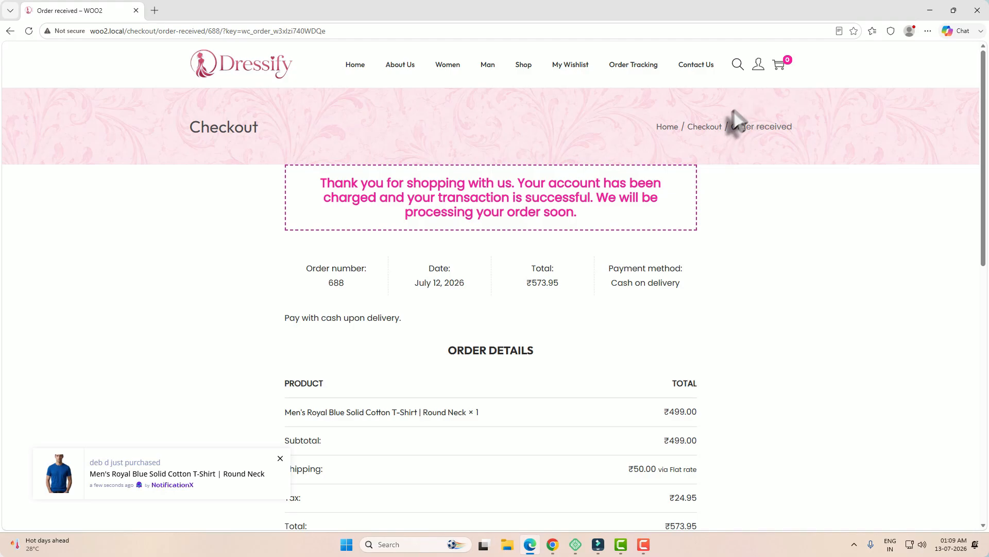
# Check the new order in the account's Orders list, then return to the WordPress admin
pyautogui.click(758, 66)
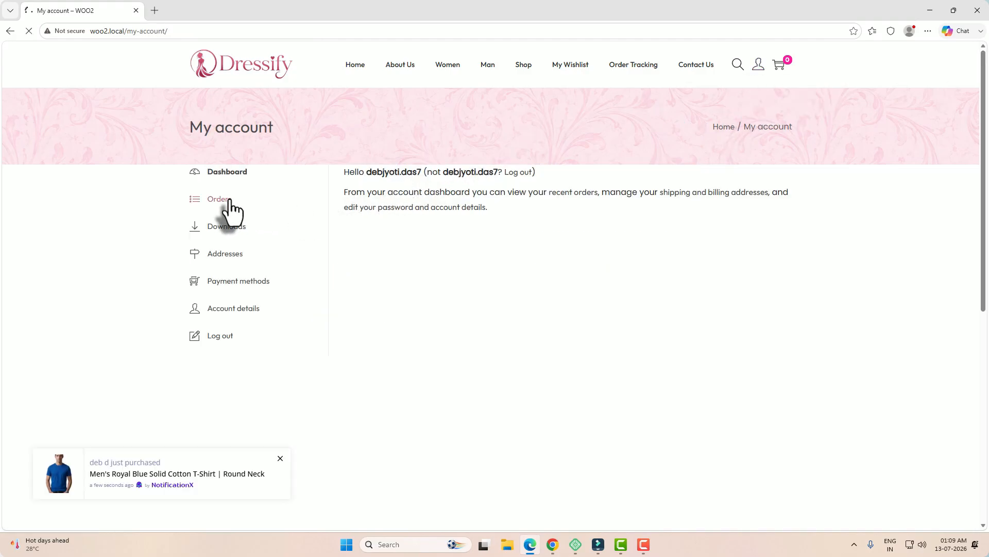
pyautogui.click(229, 200)
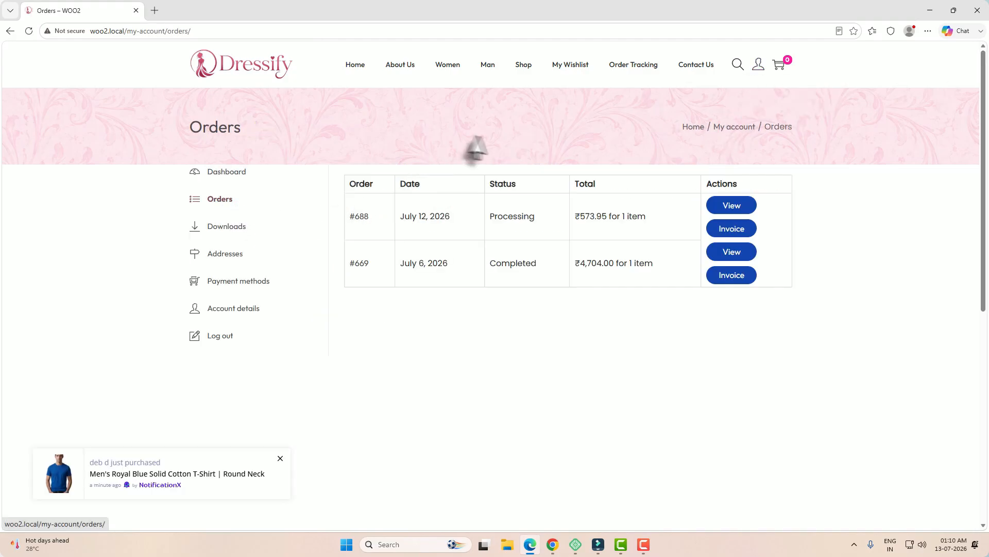
pyautogui.doubleClick(500, 217)
pyautogui.hotkey('alt', 'Tab')
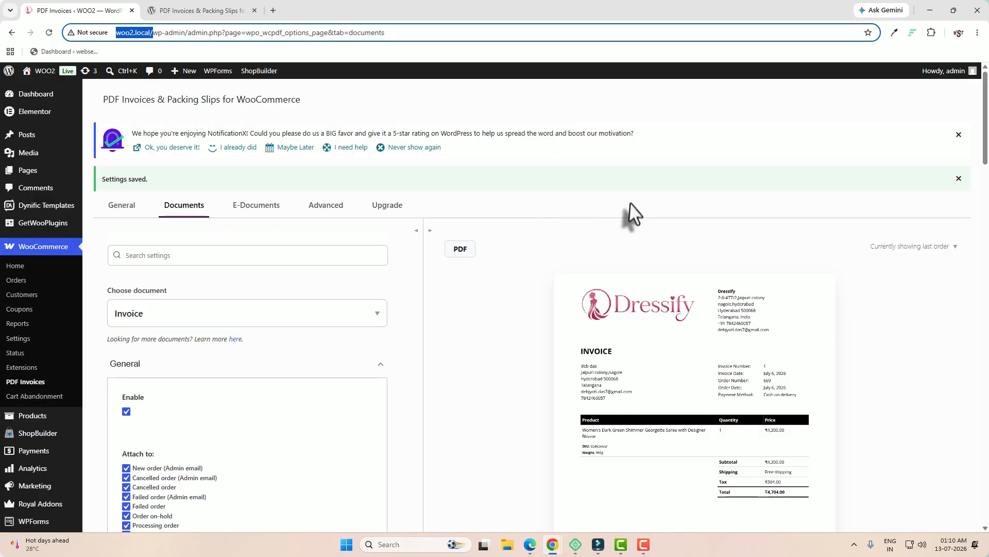
# From the WooCommerce orders list, open order #688 and create its Dressify packing slip PDF
pyautogui.click(21, 283)
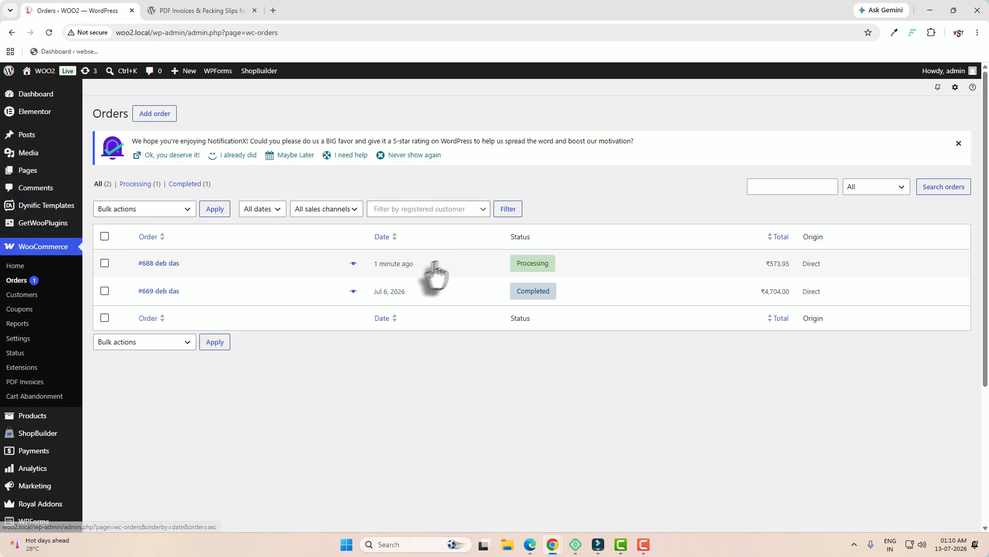
pyautogui.click(160, 264)
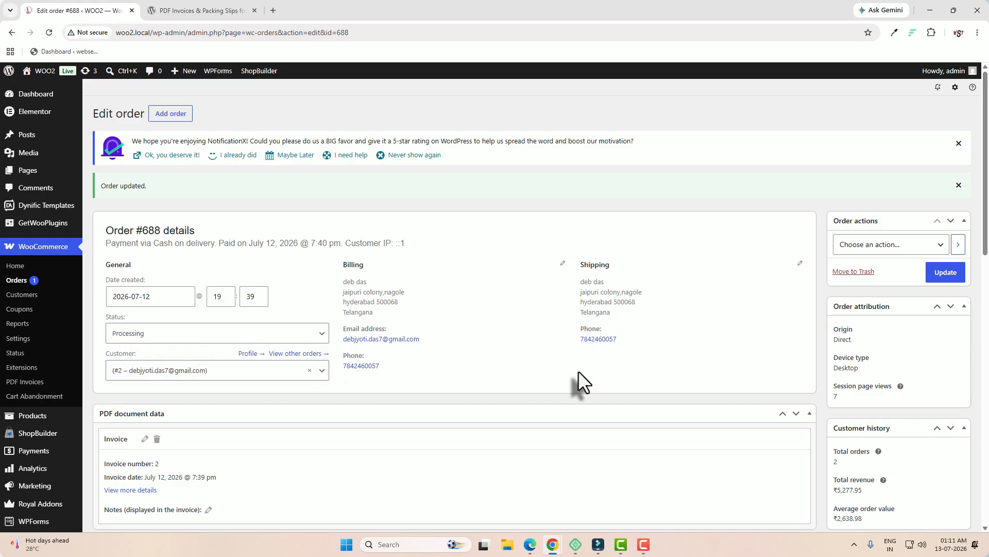
pyautogui.scroll(-12, 589, 382)
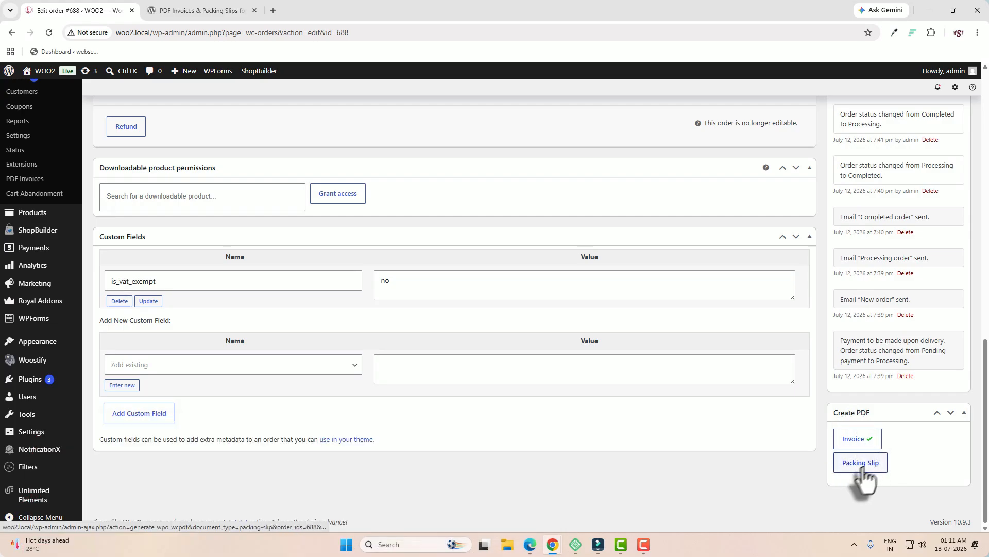
pyautogui.click(870, 468)
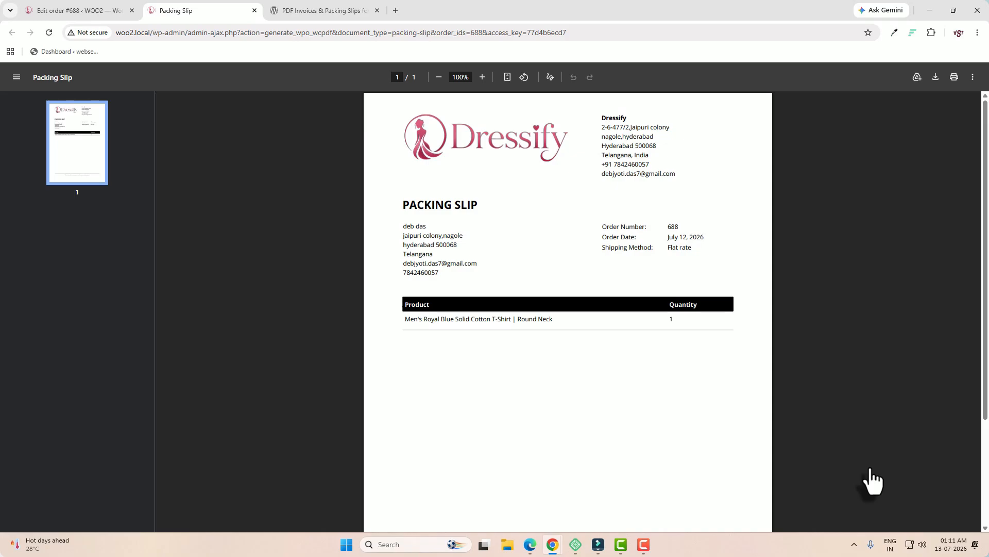
# Generate the ₹573.95 Dressify invoice PDF for order #688, then return to the storefront Orders page
pyautogui.click(103, 11)
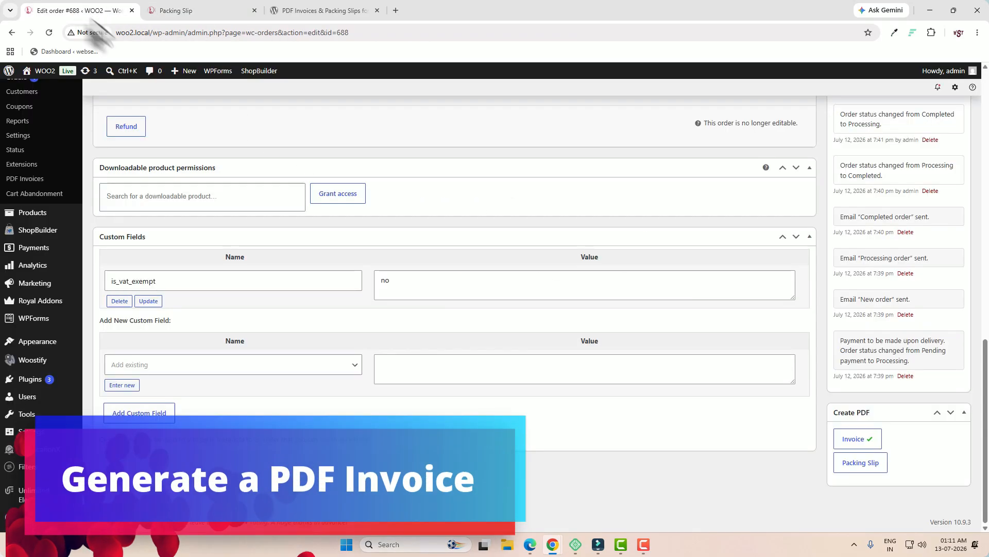
pyautogui.click(858, 442)
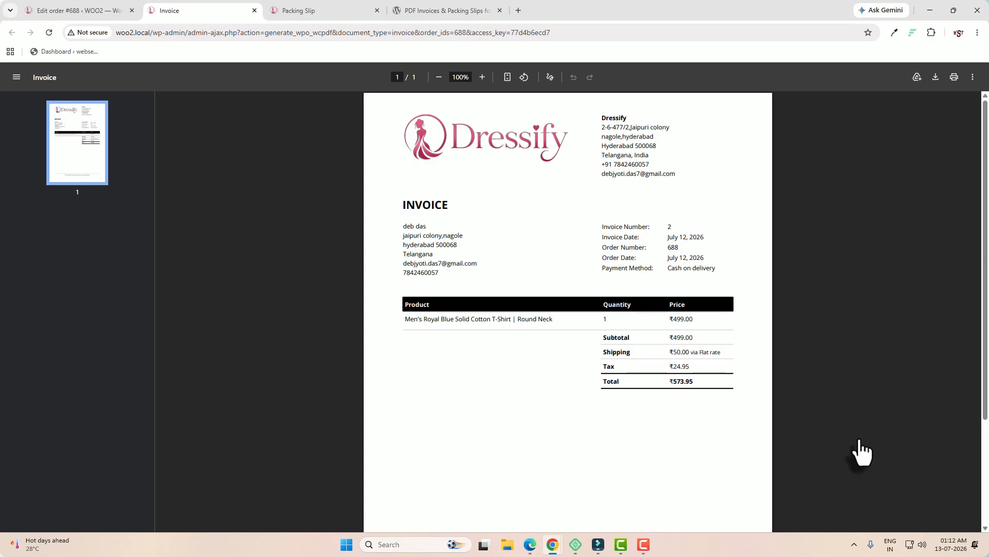
pyautogui.click(532, 546)
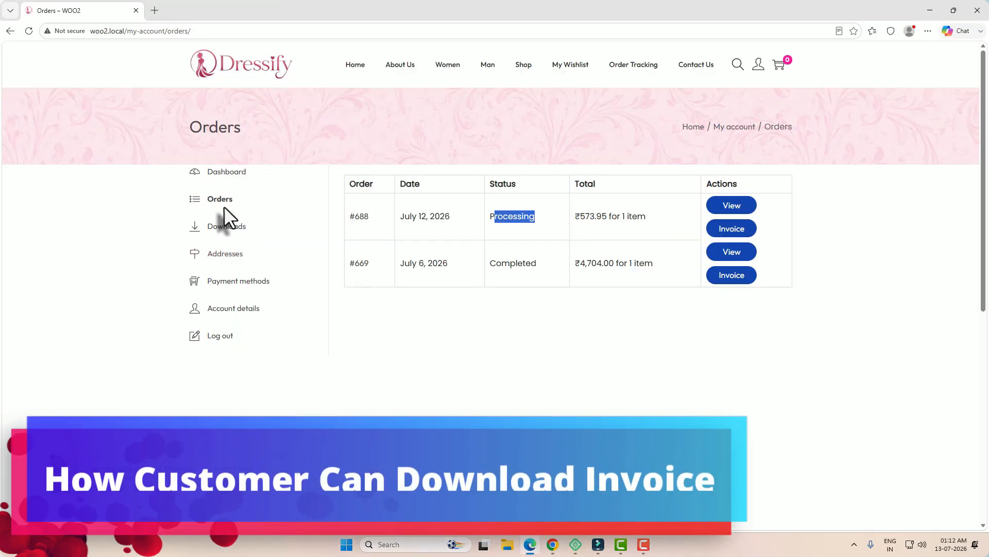
# As the customer, open the invoice PDF for order #688 from My account > Orders
pyautogui.click(222, 205)
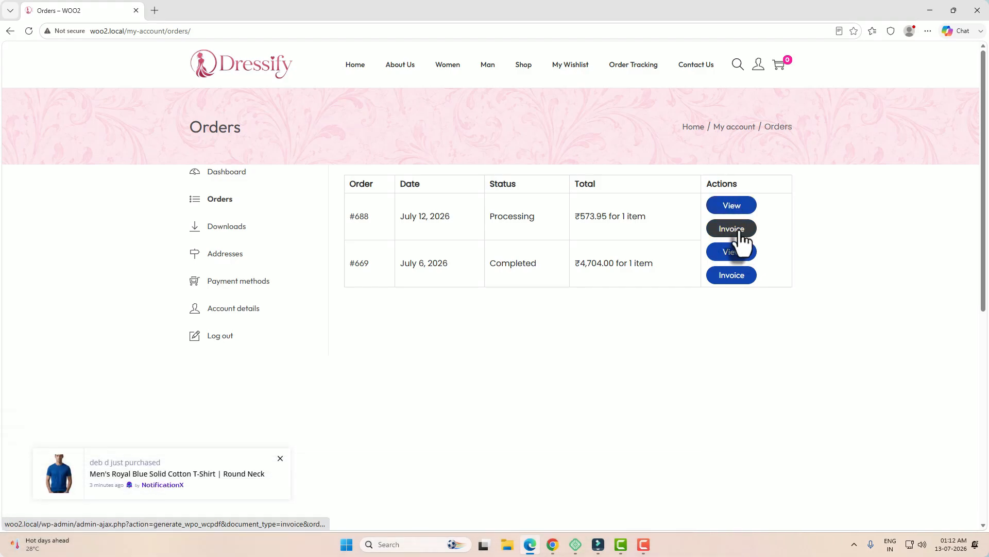
pyautogui.click(732, 228)
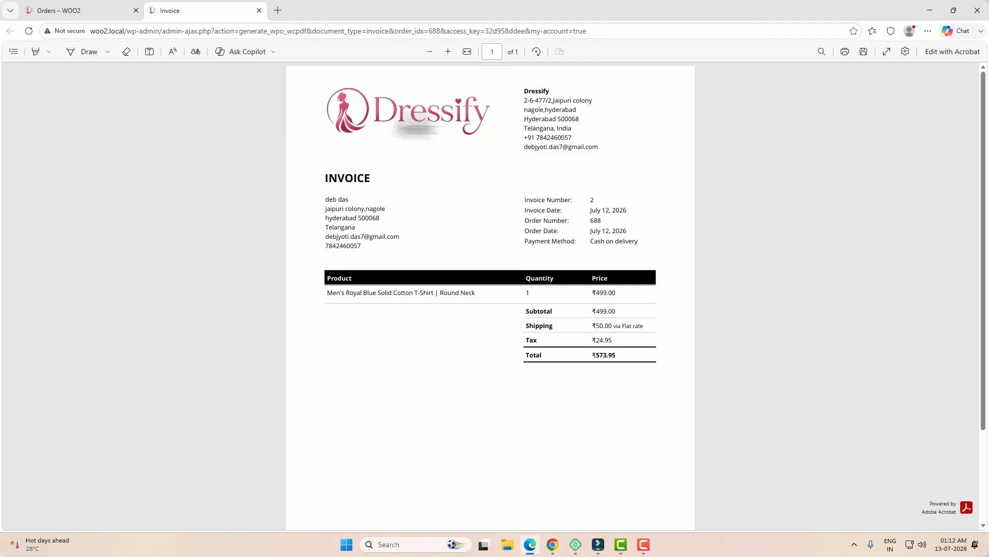
pyautogui.hotkey('alt', 'Tab')
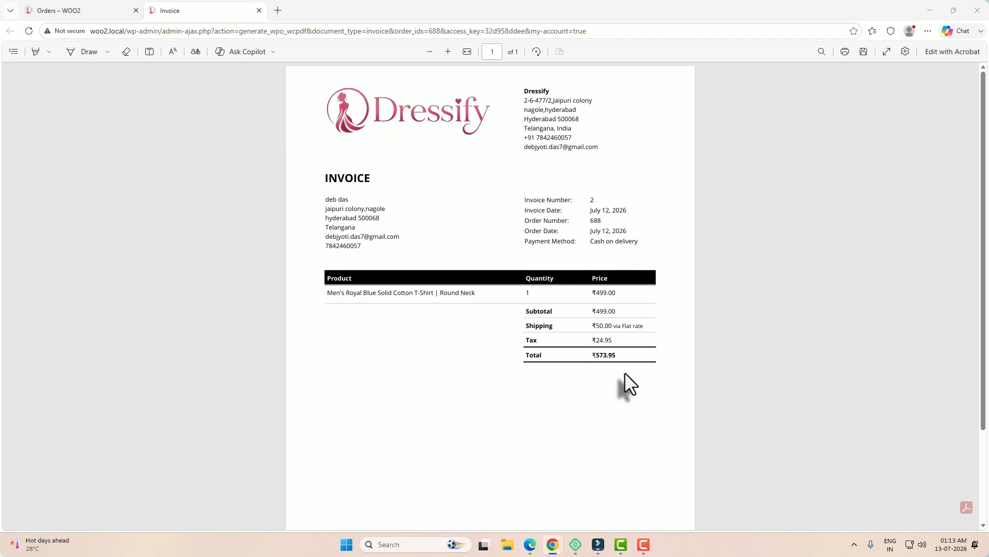